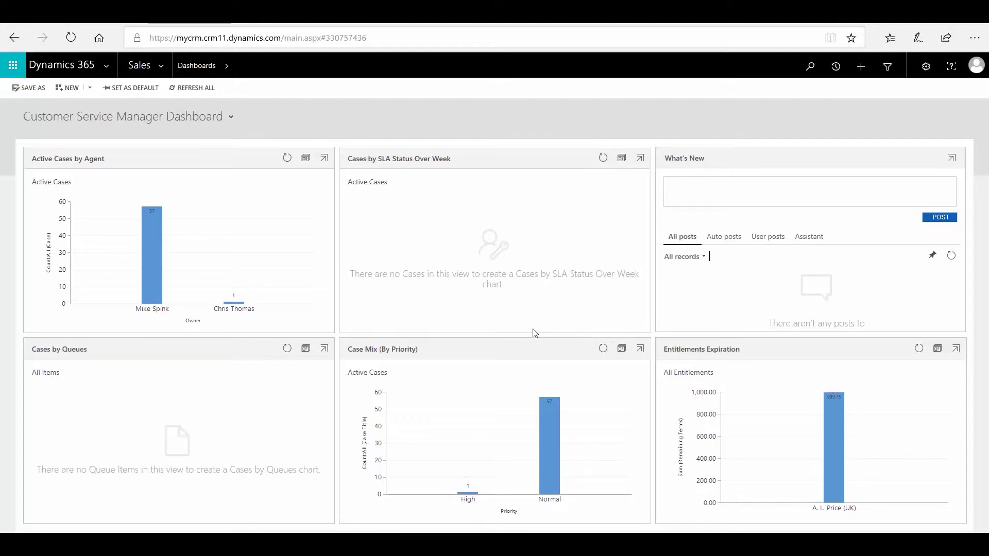
# Step: Open the Accounts list from the Sales area navigation
pyautogui.click(142, 65)
pyautogui.click(160, 163)
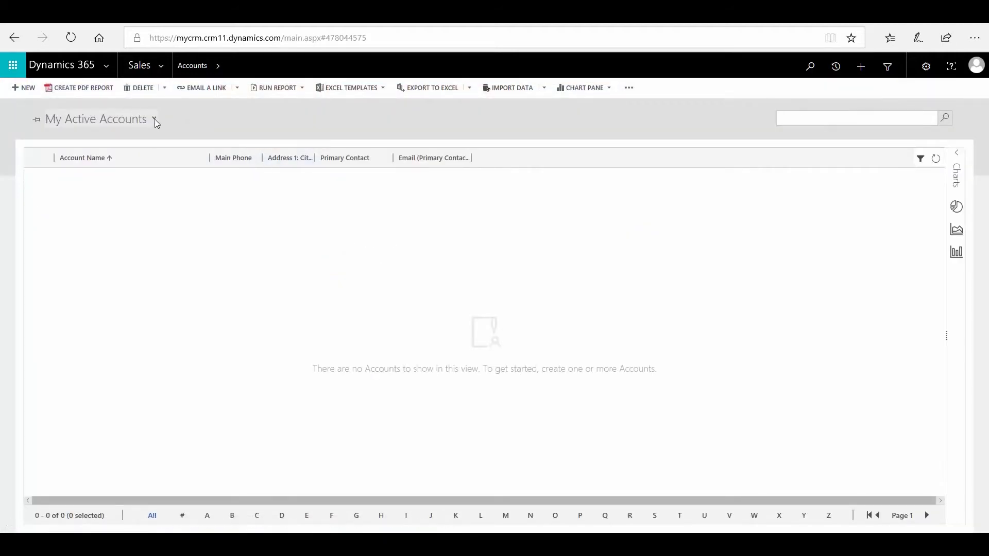
# Step: Switch the accounts list to the Active Accounts view and launch Advanced Find
pyautogui.click(154, 119)
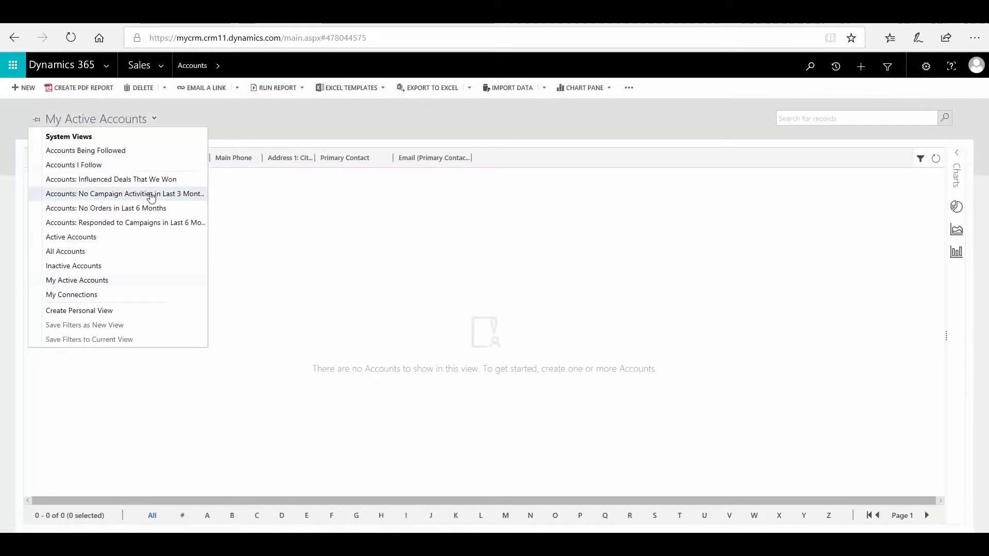
pyautogui.click(83, 238)
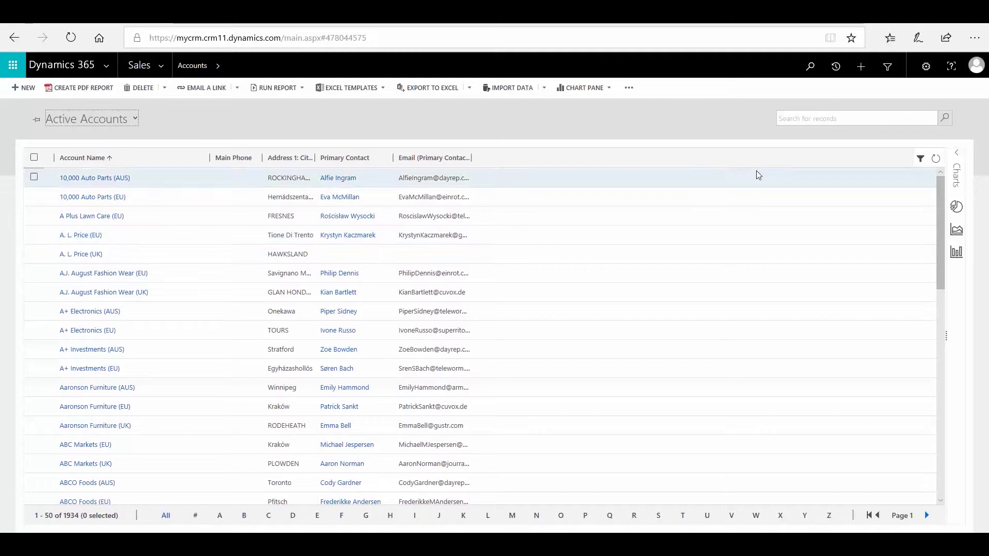
pyautogui.click(893, 70)
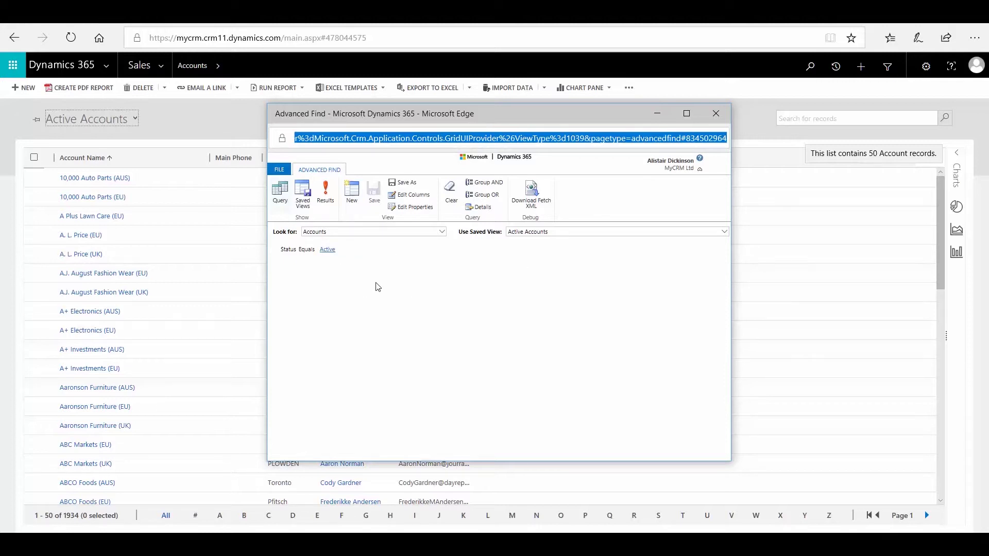
# Step: Change the Advanced Find Look for entity from Accounts to Contacts
pyautogui.click(445, 233)
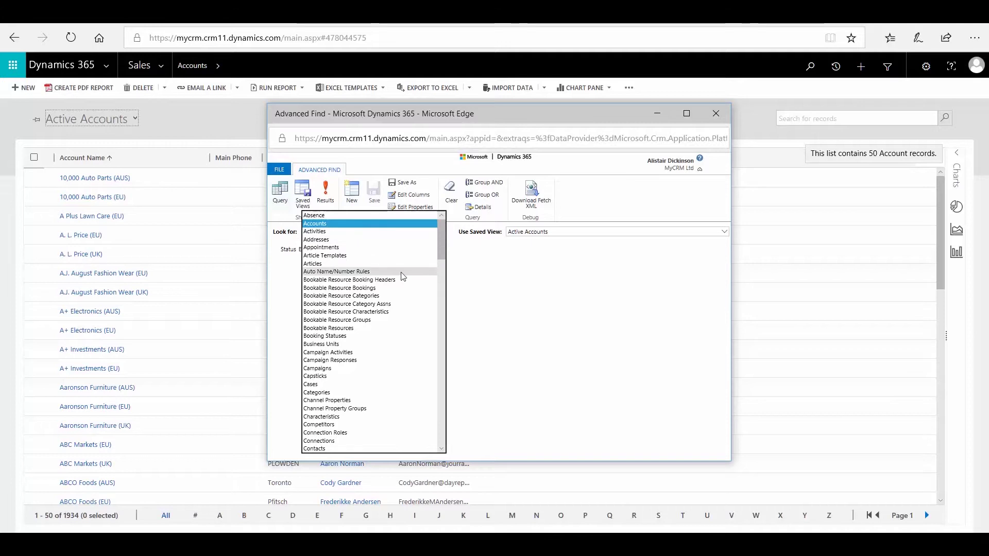
pyautogui.scroll(-4, 407, 270)
pyautogui.scroll(-3, 411, 267)
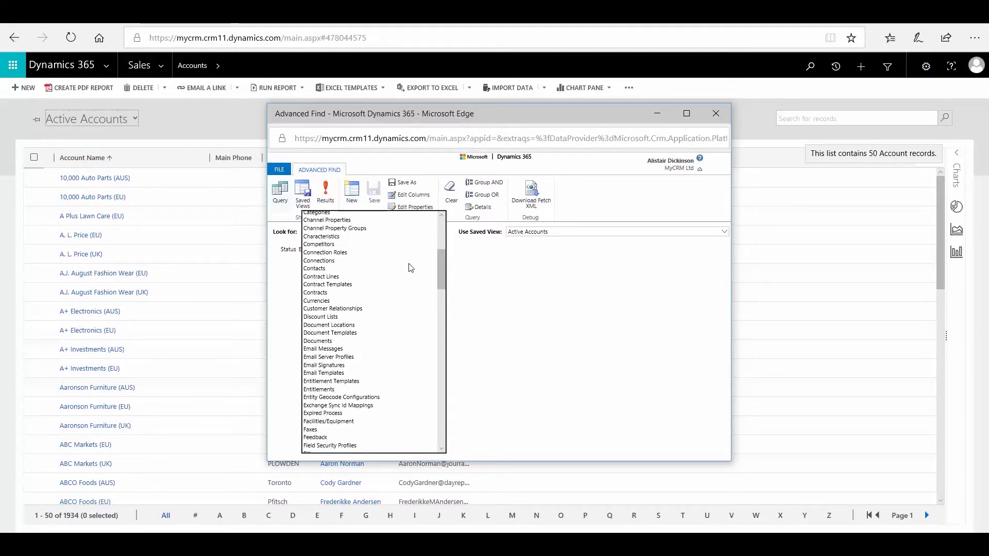
pyautogui.scroll(-9, 410, 267)
pyautogui.scroll(-12, 411, 267)
pyautogui.scroll(-15, 411, 268)
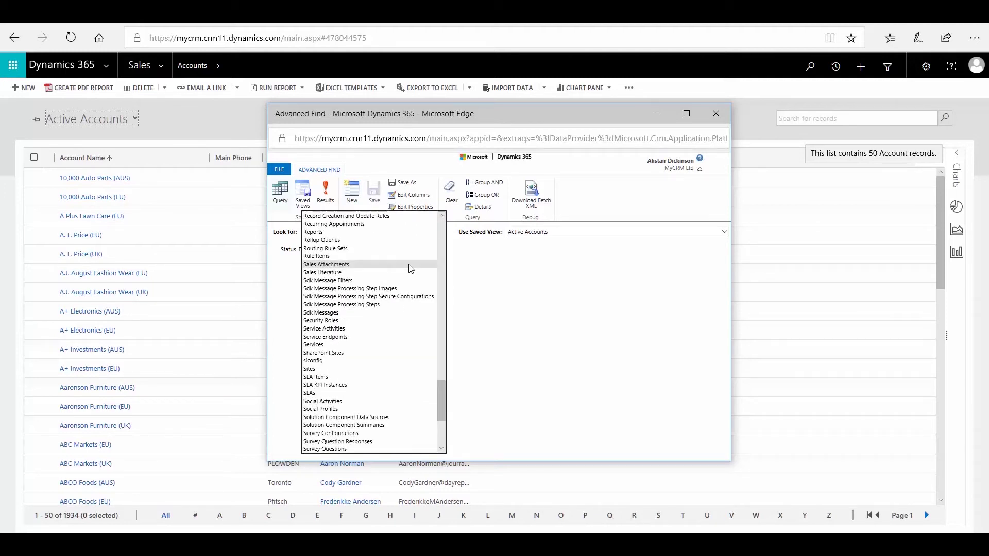
pyautogui.scroll(-6, 410, 269)
pyautogui.scroll(20, 411, 271)
pyautogui.scroll(20, 411, 263)
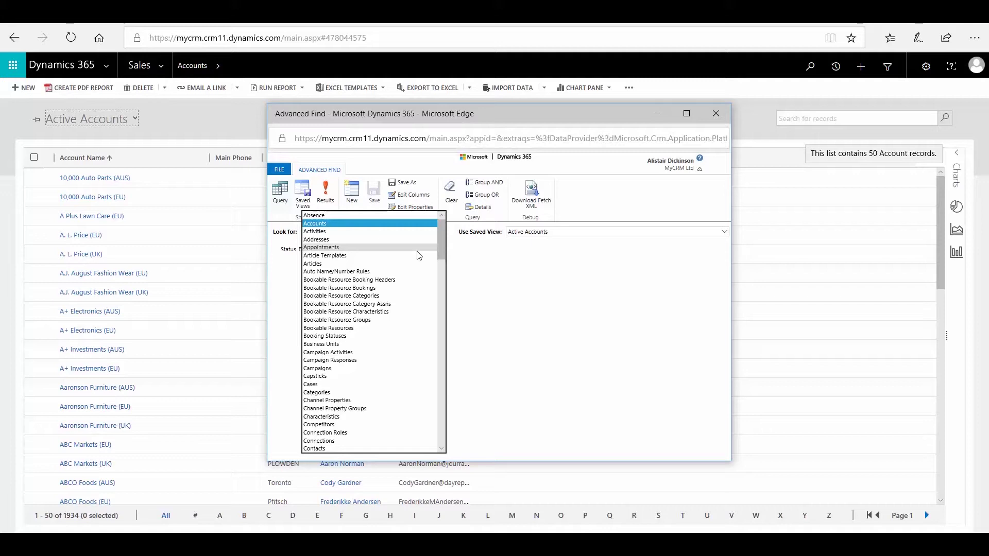
pyautogui.scroll(-6, 414, 263)
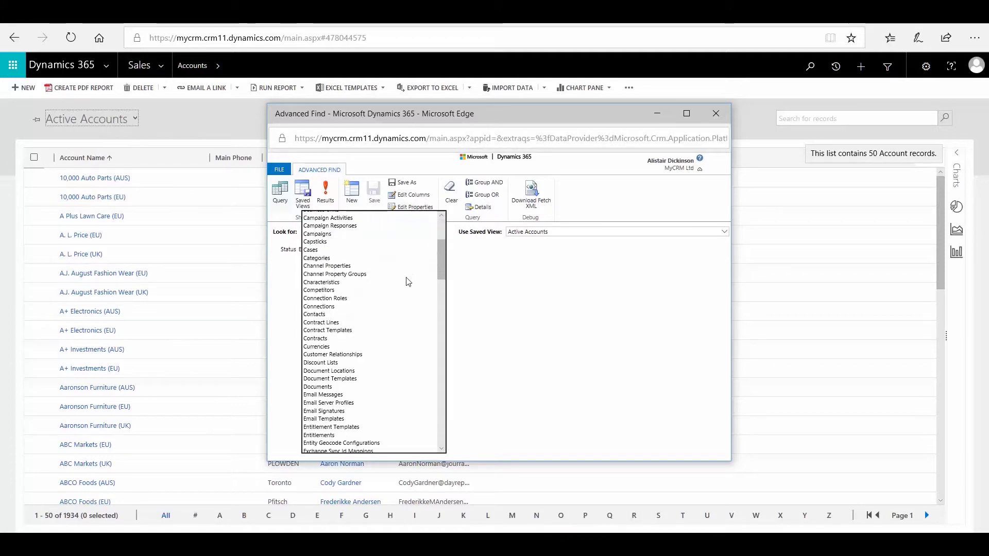
pyautogui.click(320, 306)
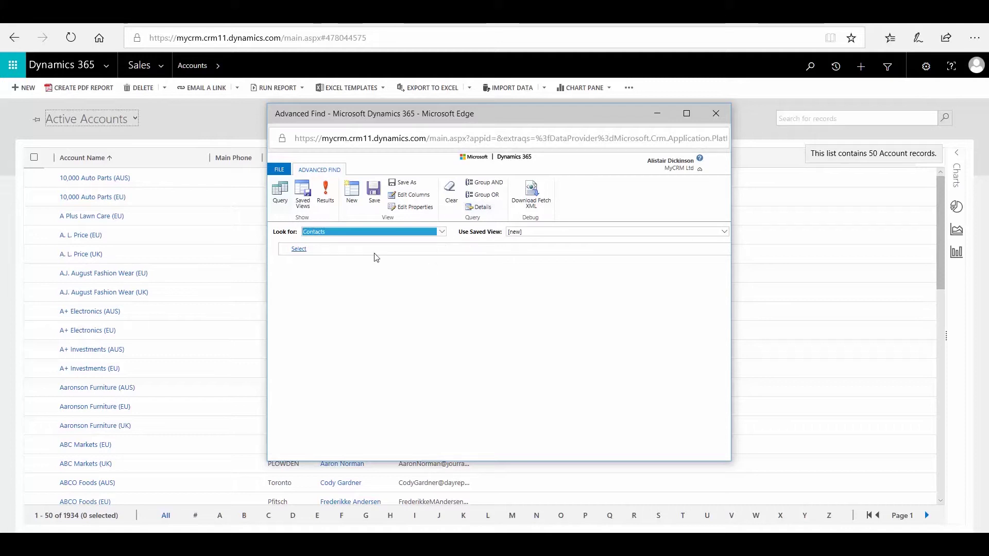
# Step: Add a new condition row using the Address 1: City field
pyautogui.click(299, 249)
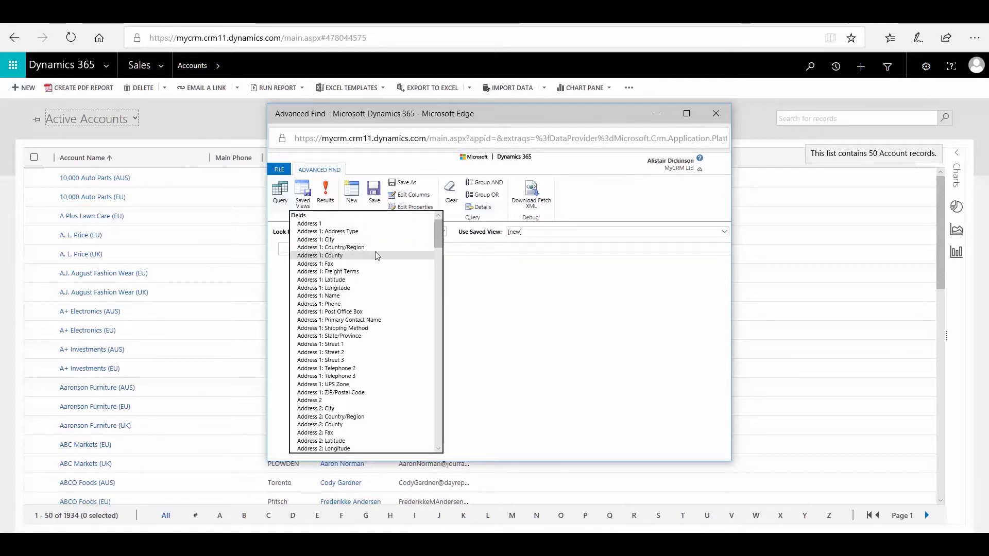
pyautogui.scroll(-3, 411, 258)
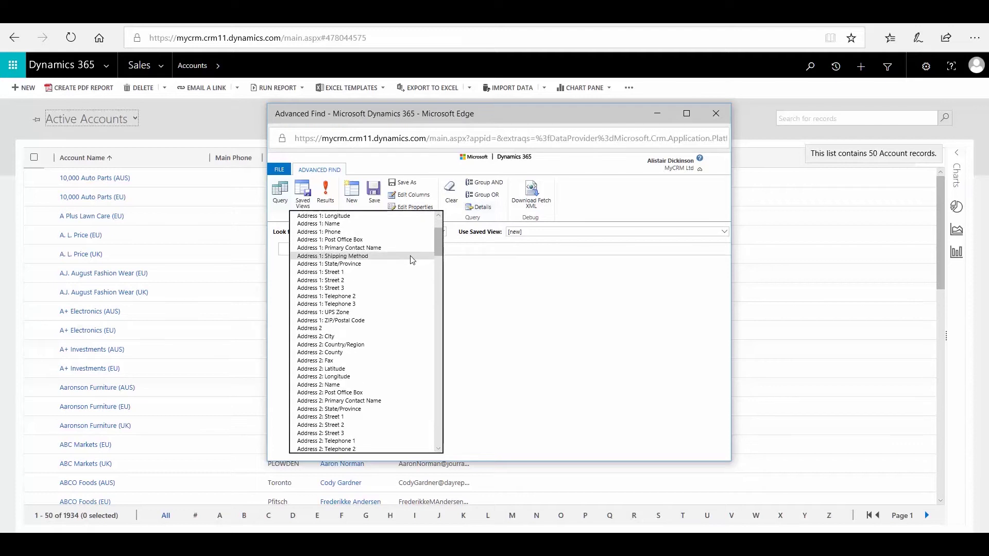
pyautogui.scroll(-12, 412, 260)
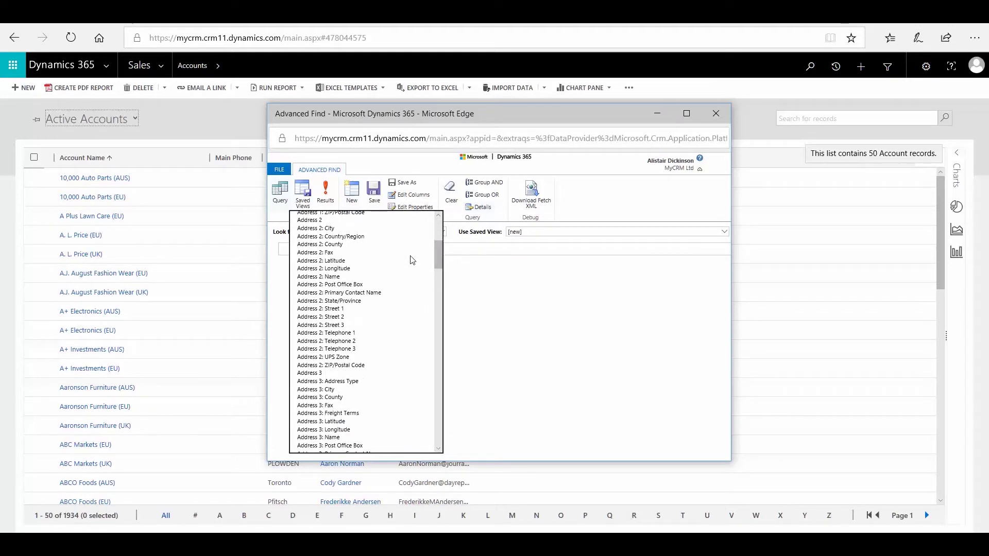
pyautogui.scroll(-13, 410, 261)
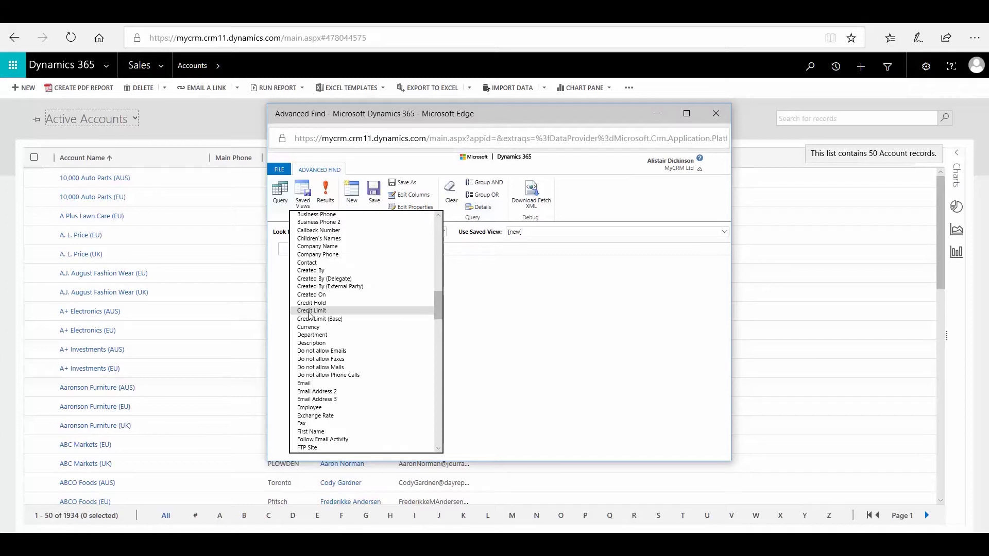
pyautogui.click(309, 311)
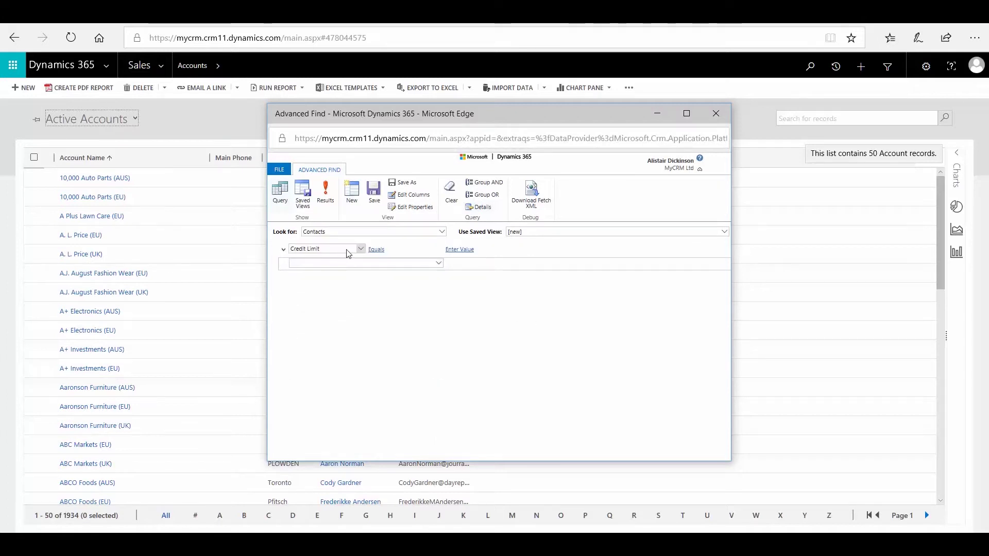
pyautogui.click(348, 250)
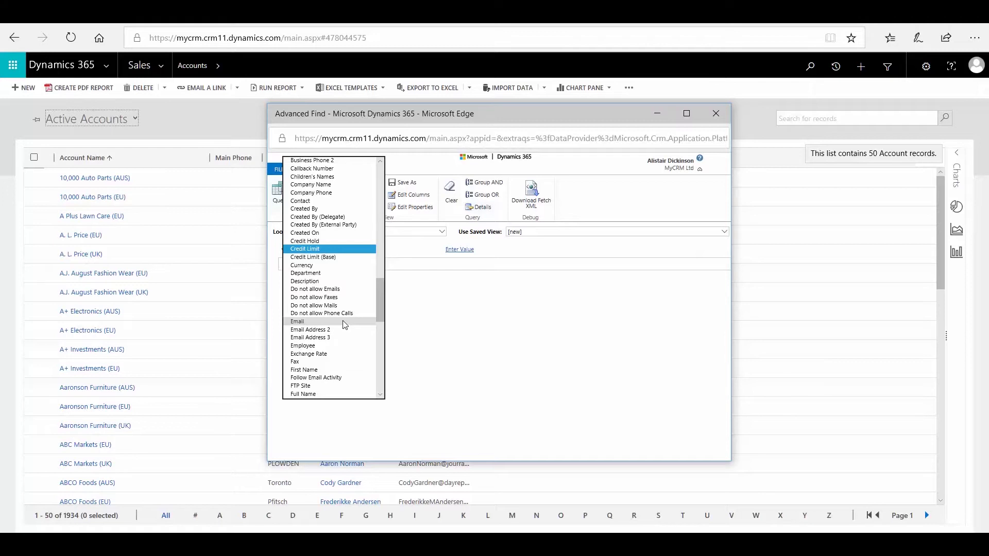
pyautogui.scroll(15, 355, 278)
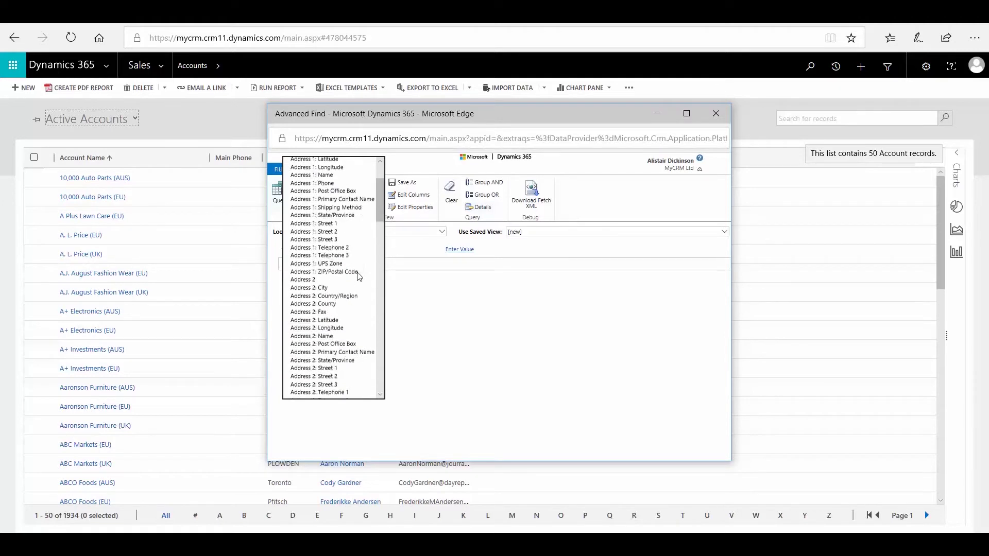
pyautogui.scroll(-3, 372, 227)
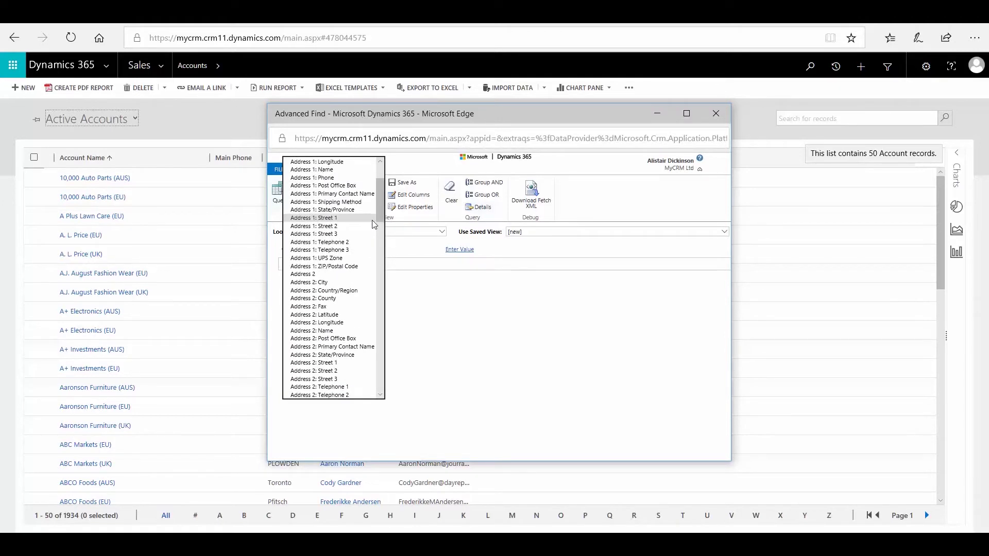
pyautogui.scroll(3, 374, 225)
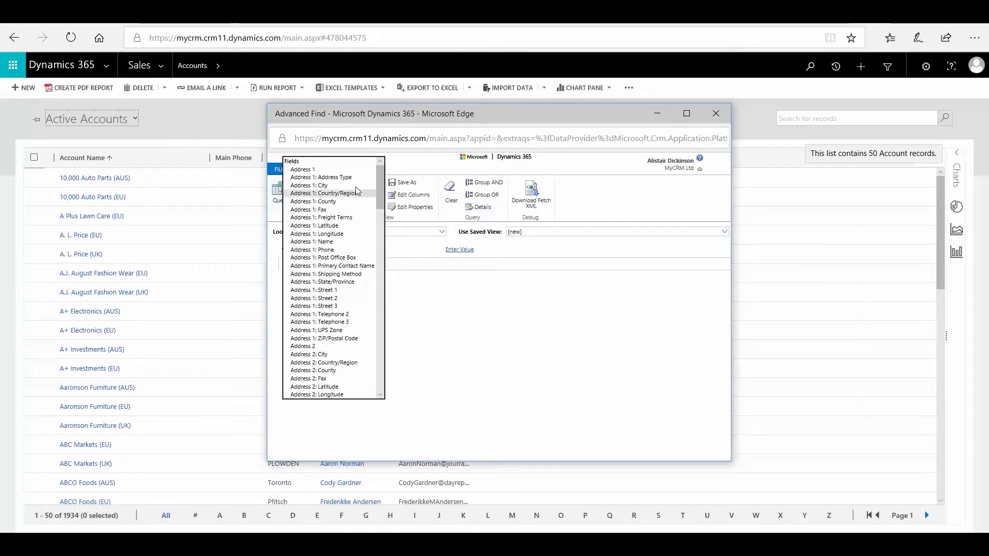
pyautogui.click(330, 191)
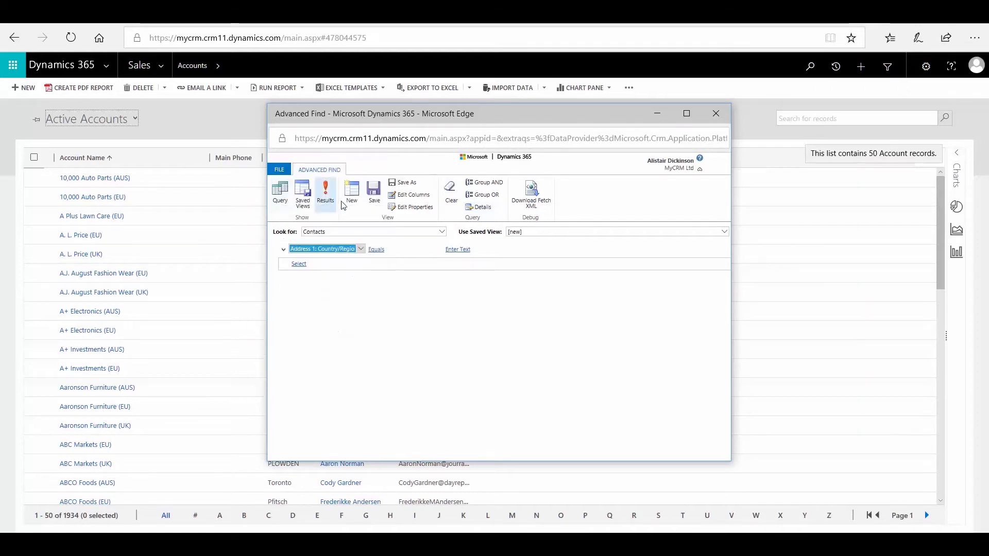
pyautogui.click(361, 249)
pyautogui.click(326, 242)
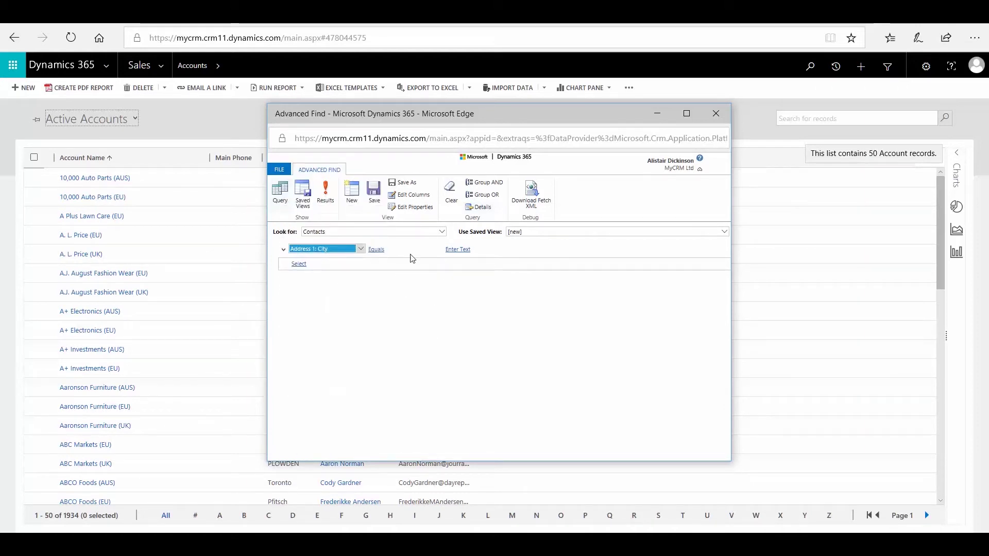
# Step: Set the city condition to Begins With L and run the query
pyautogui.click(412, 249)
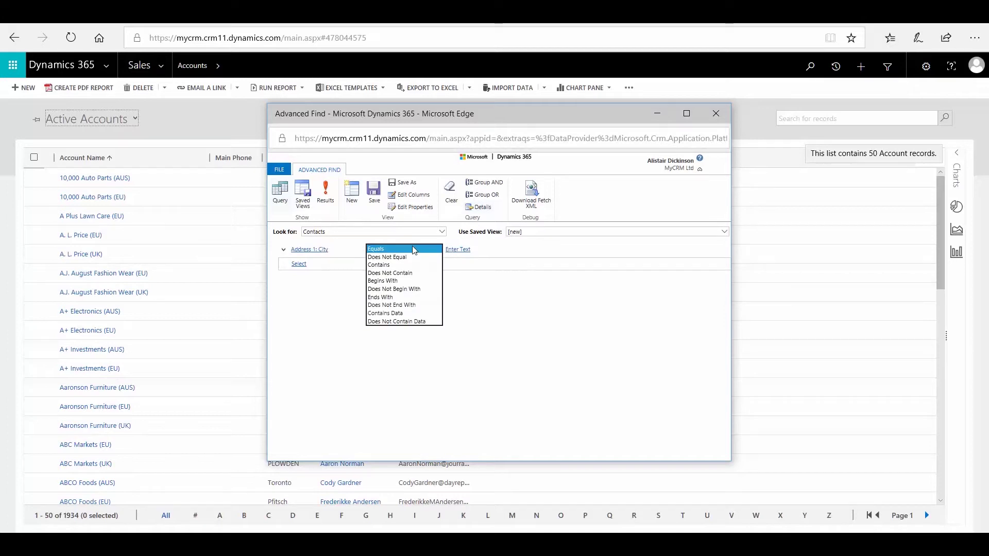
pyautogui.click(428, 281)
pyautogui.click(481, 250)
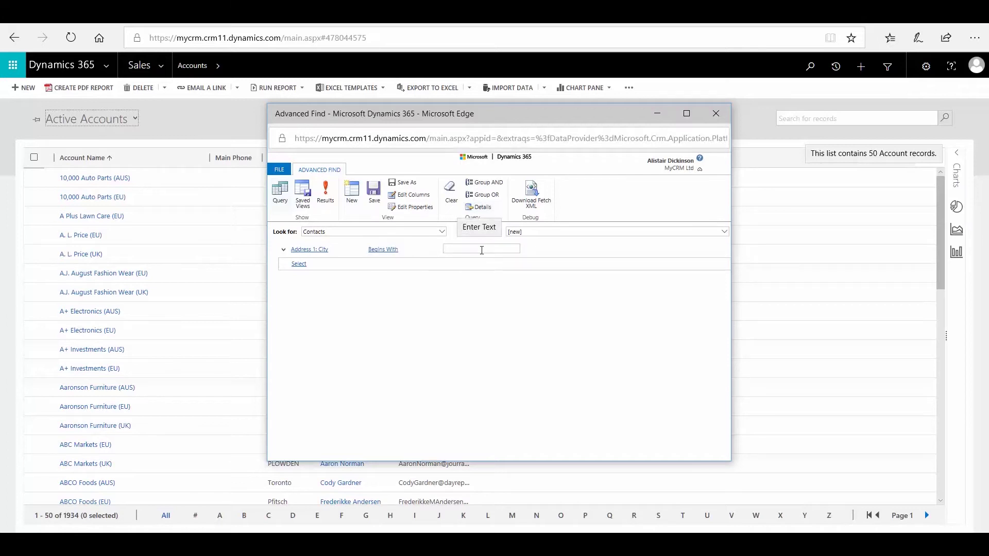
pyautogui.write('L')
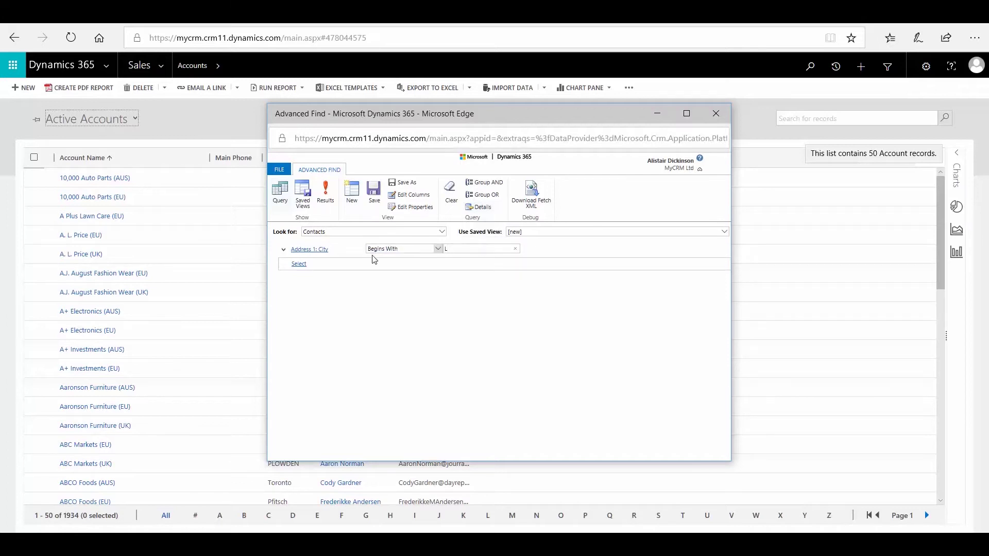
pyautogui.click(326, 196)
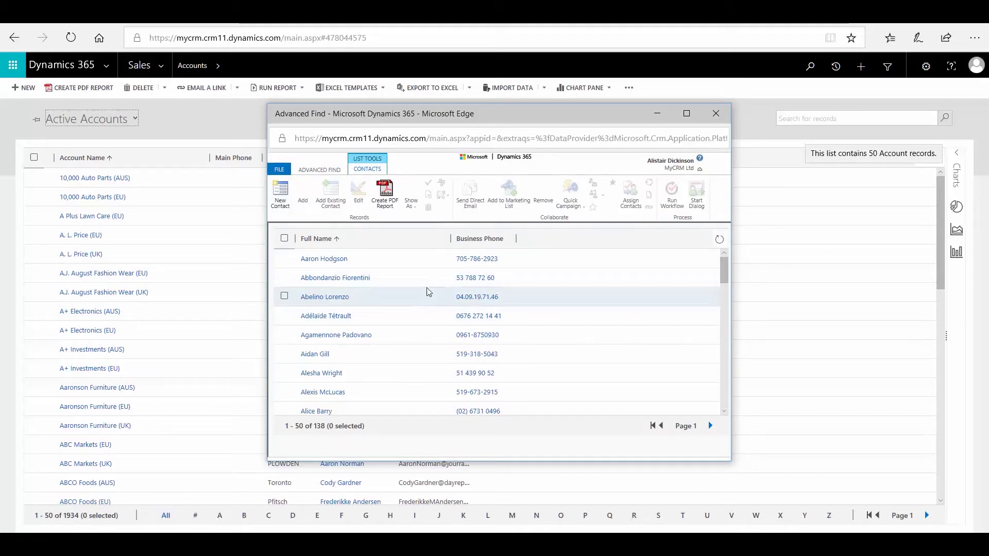
# Step: Scroll through the 138 matching contacts, then return to the query definition
pyautogui.scroll(-4, 375, 306)
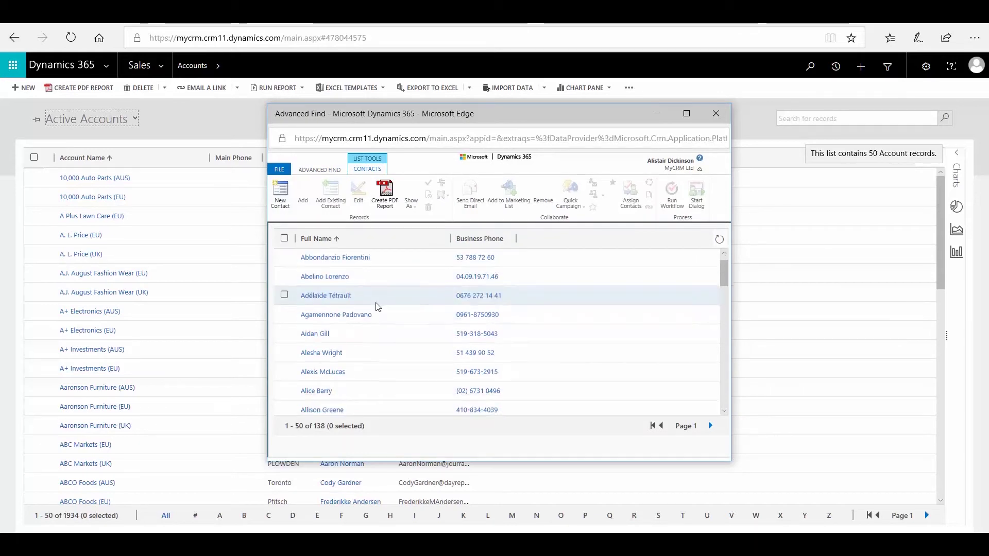
pyautogui.scroll(-3, 378, 311)
pyautogui.scroll(8, 380, 309)
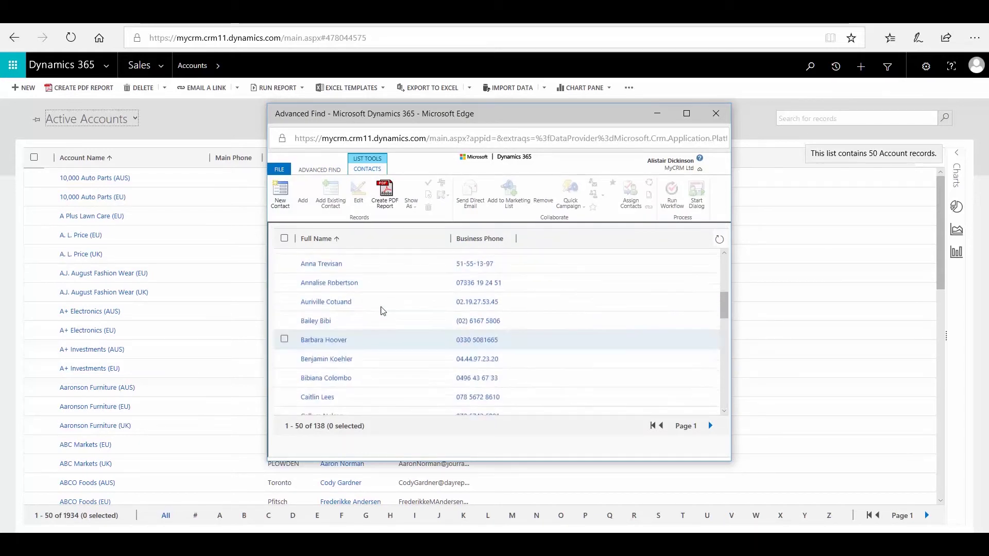
pyautogui.click(320, 170)
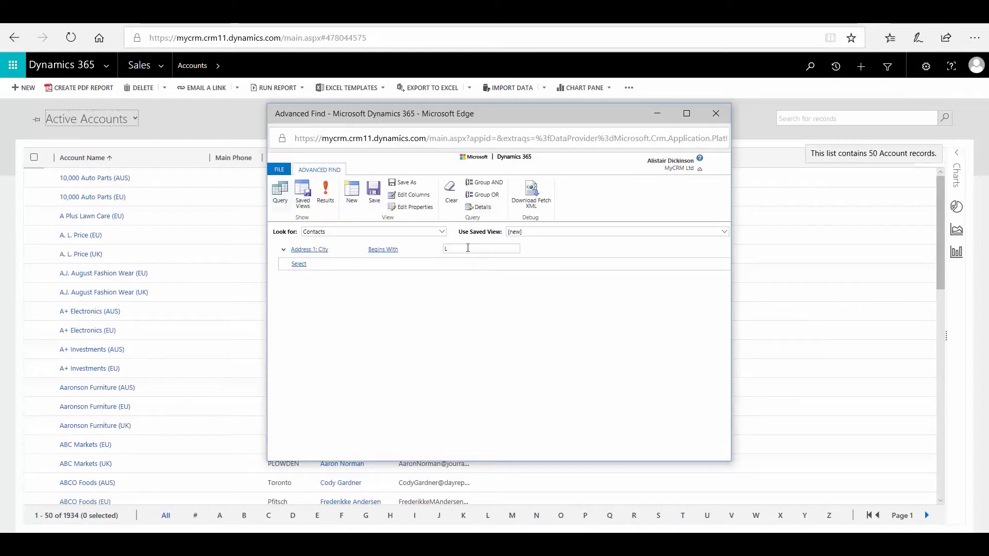
# Step: Keep Address 1: City as the condition field and bring up Edit Columns
pyautogui.click(314, 249)
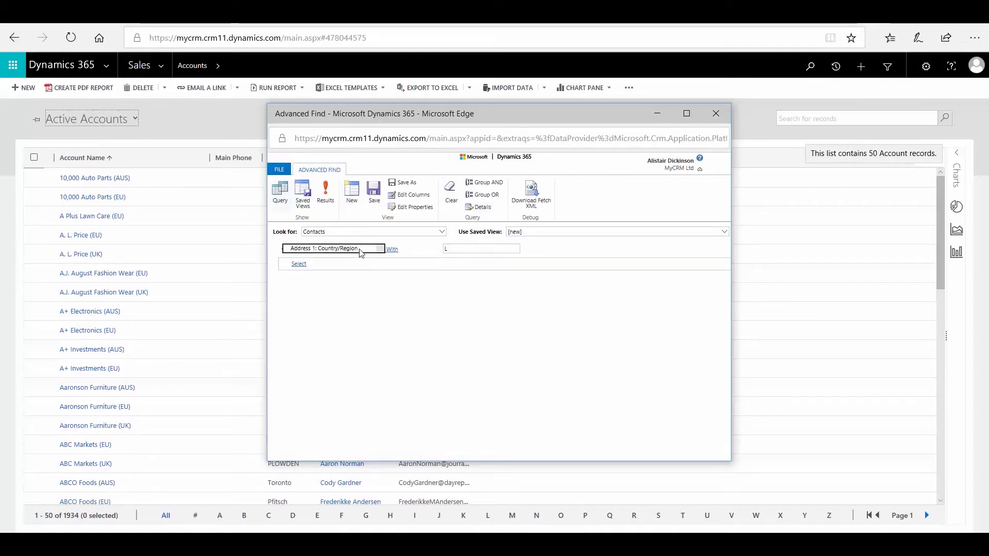
pyautogui.click(361, 251)
pyautogui.click(354, 243)
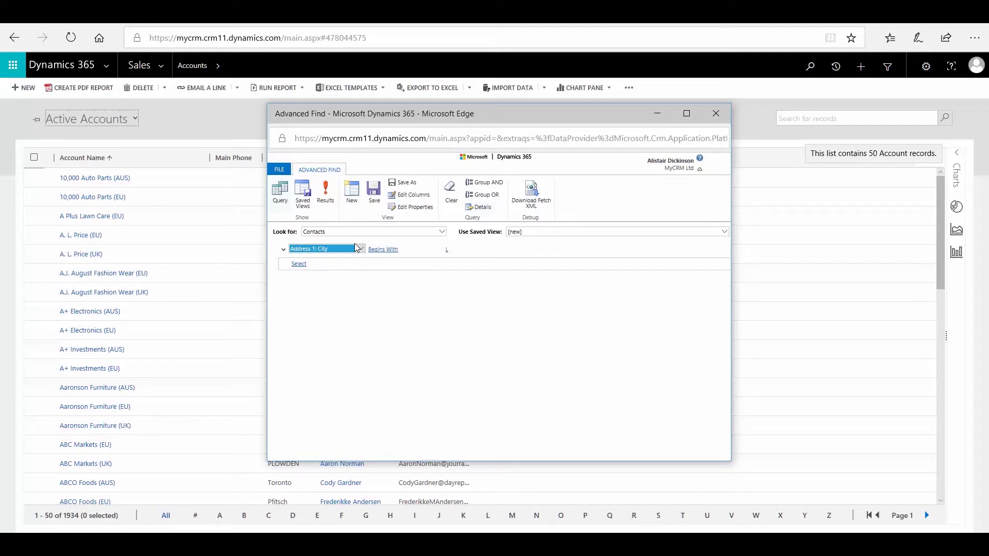
pyautogui.click(470, 286)
pyautogui.click(413, 197)
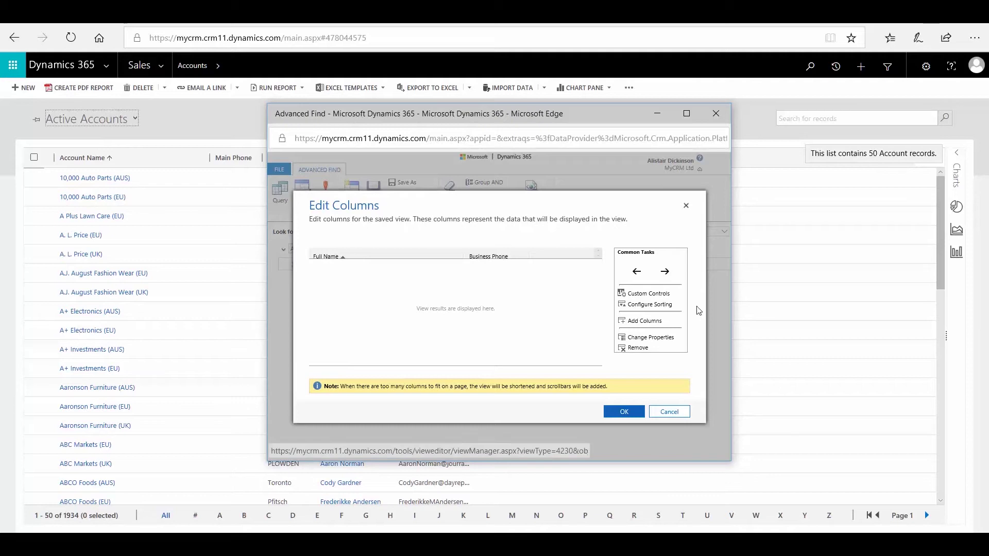
# Step: Add Address 1: City, Company Name and Company Phone columns, adjust the layout, and rerun the query
pyautogui.click(644, 322)
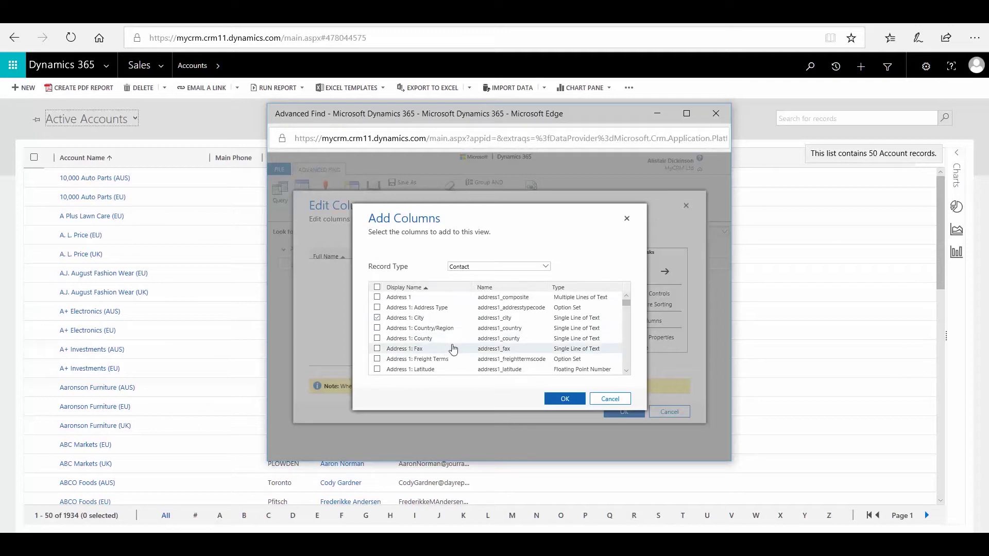
pyautogui.scroll(-2, 448, 332)
pyautogui.scroll(-6, 455, 330)
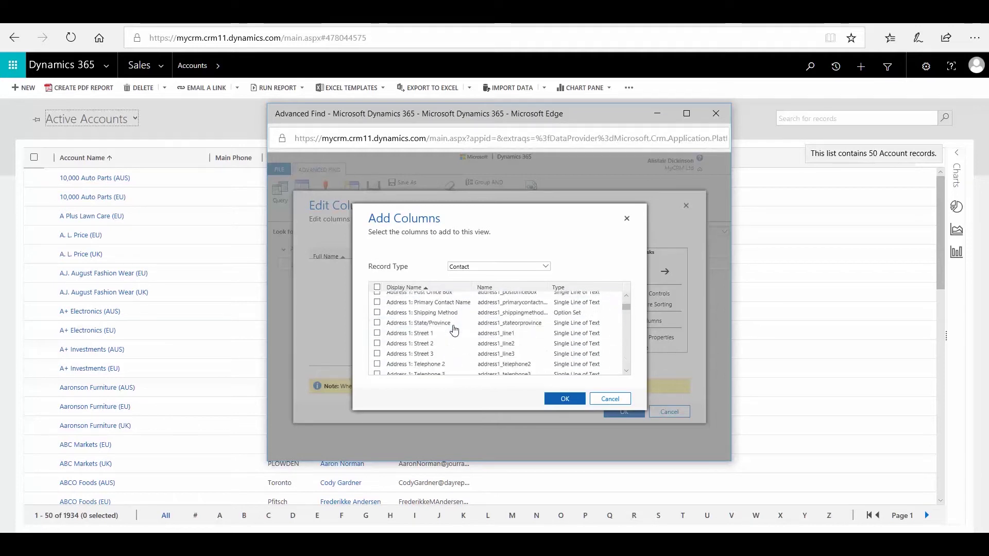
pyautogui.scroll(-6, 454, 329)
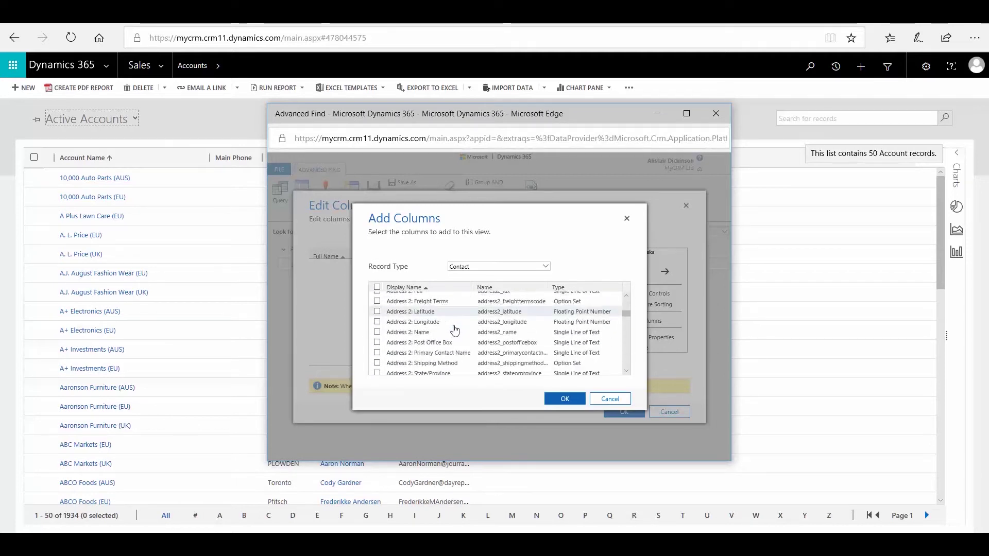
pyautogui.scroll(-6, 454, 330)
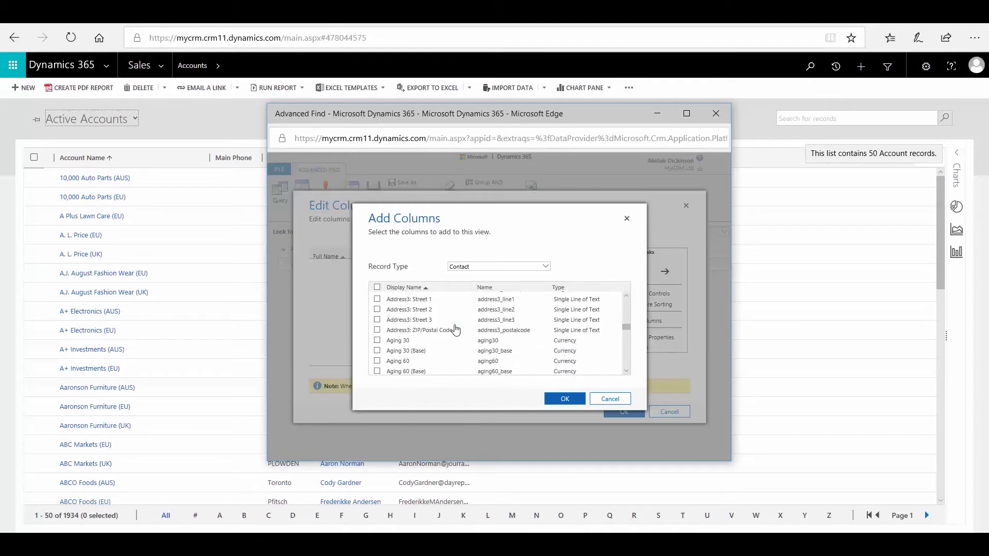
pyautogui.scroll(-3, 454, 330)
pyautogui.scroll(-6, 453, 329)
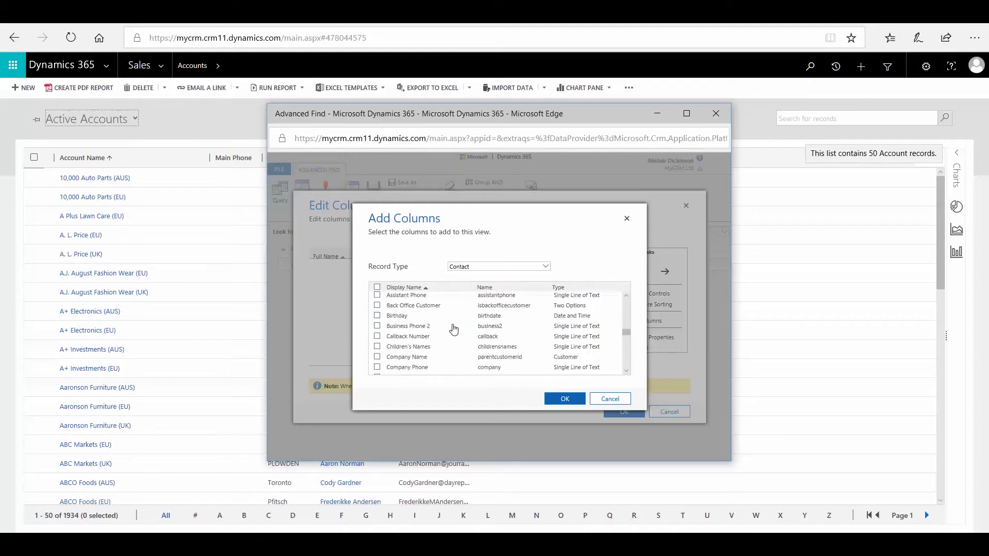
pyautogui.scroll(1, 453, 329)
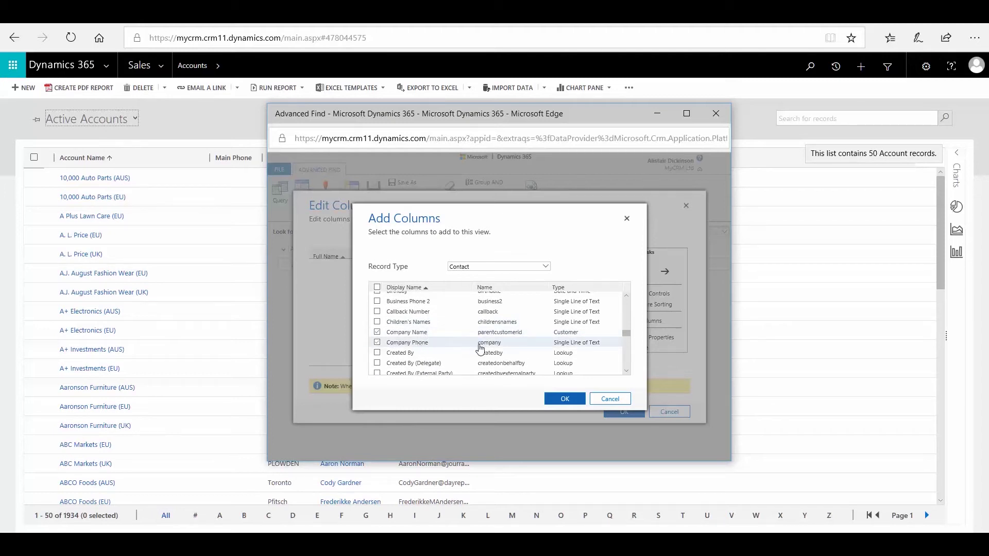
pyautogui.click(566, 400)
pyautogui.moveTo(407, 363); pyautogui.dragTo(381, 363)
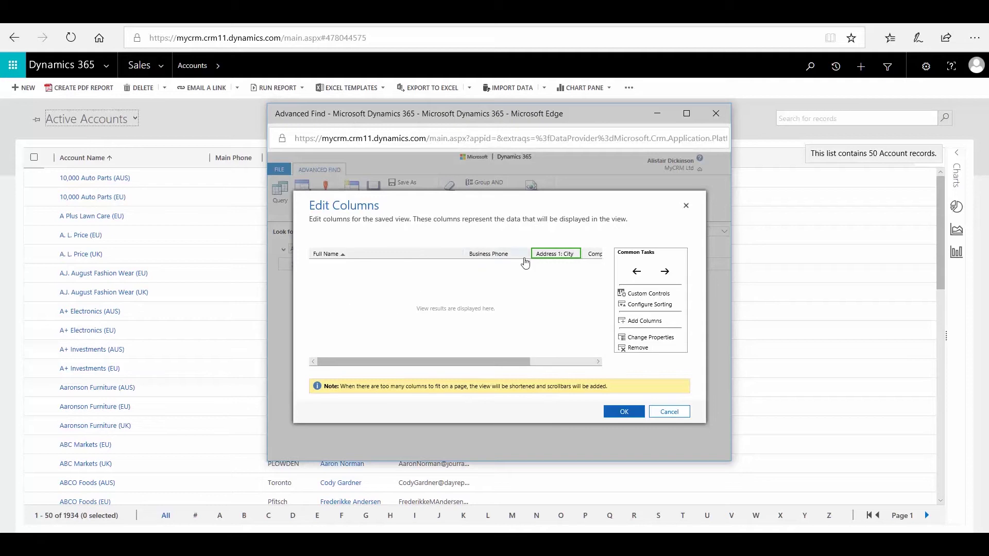
pyautogui.click(624, 412)
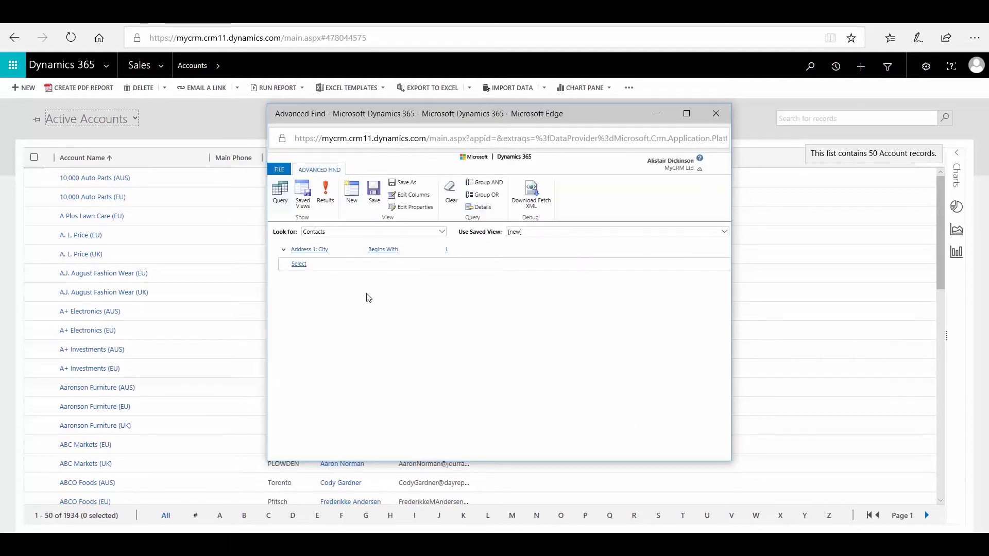
pyautogui.click(325, 191)
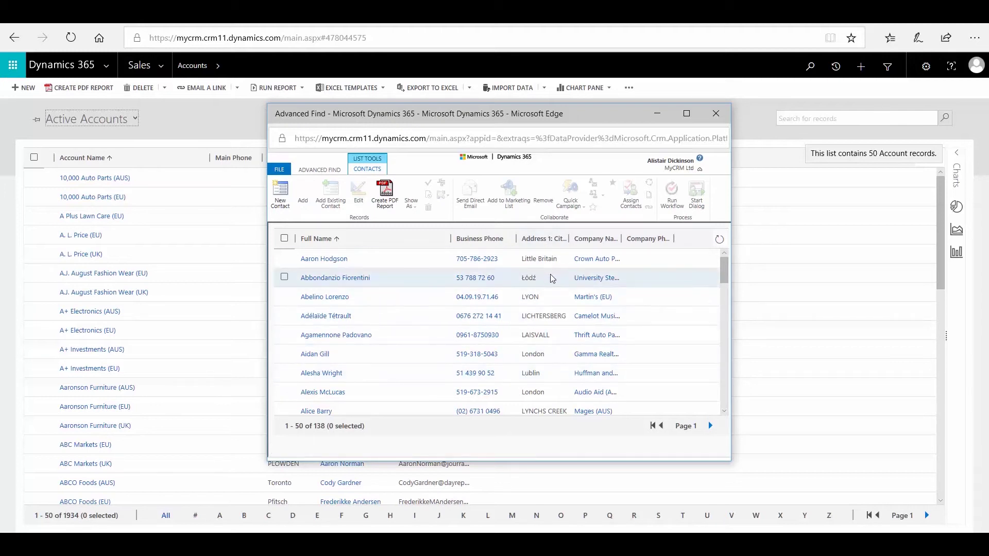
# Step: Scroll the 138 L-city contacts showing city, company name and company phone
pyautogui.scroll(-5, 552, 278)
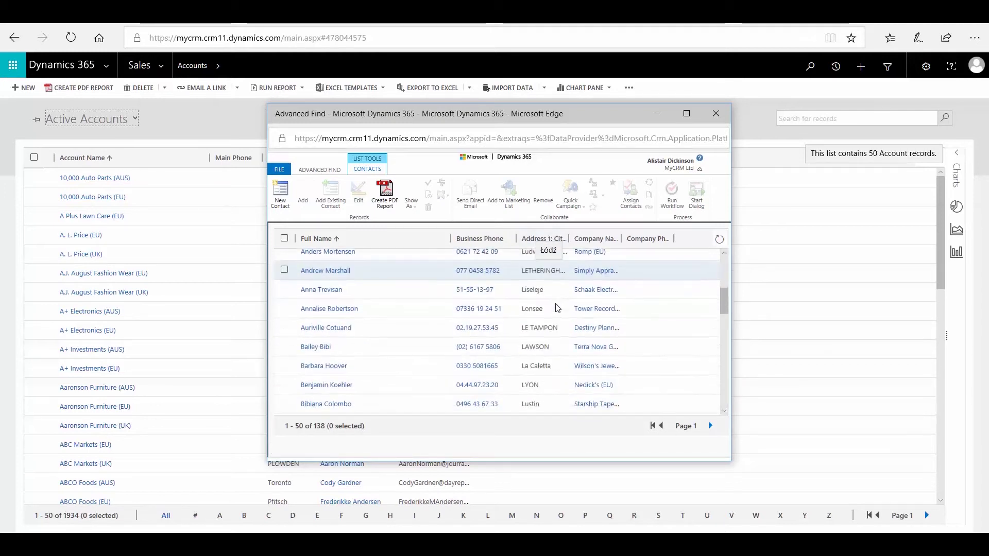
pyautogui.scroll(-5, 559, 314)
pyautogui.scroll(10, 561, 322)
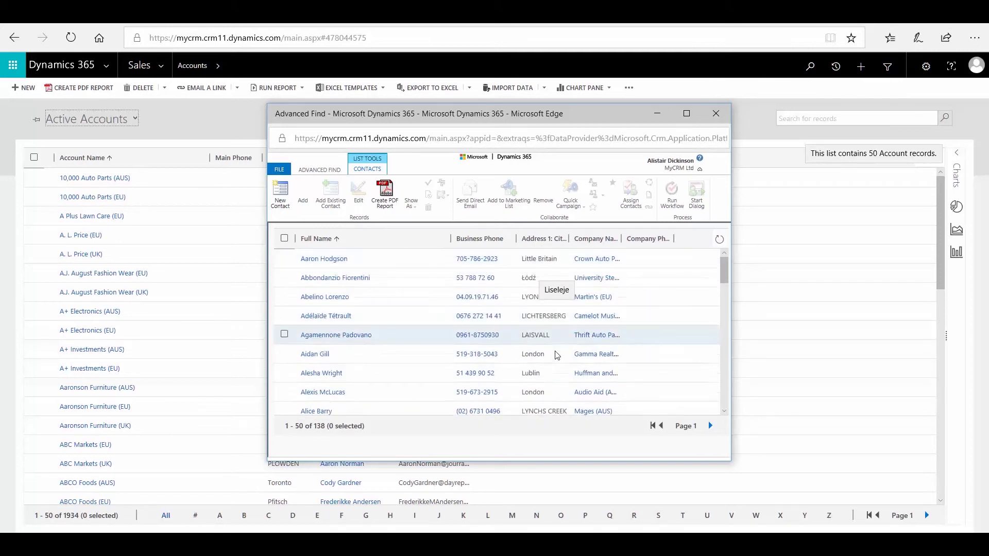
# Step: Add a second Address 1: City condition that begins with B
pyautogui.click(320, 171)
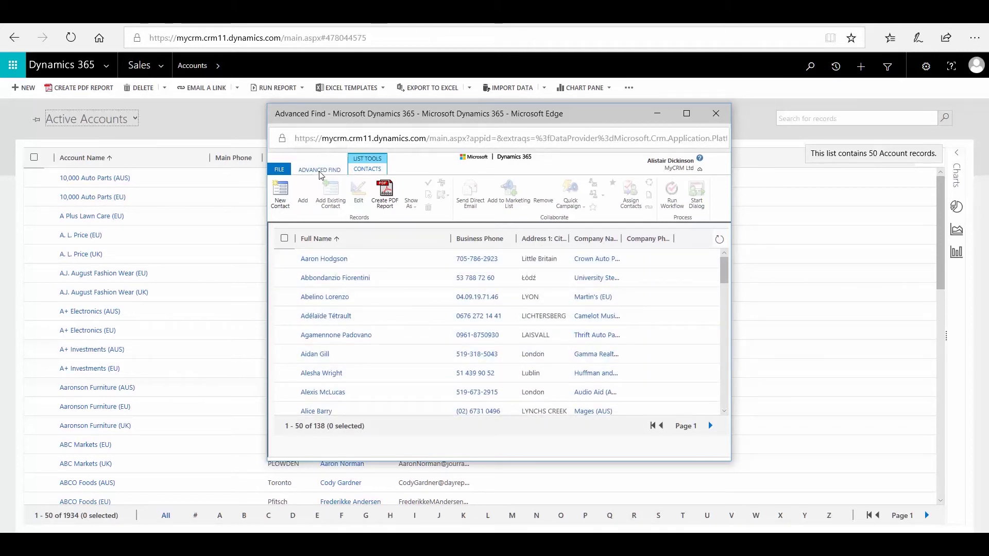
pyautogui.click(299, 263)
pyautogui.click(332, 252)
pyautogui.click(400, 265)
pyautogui.click(410, 266)
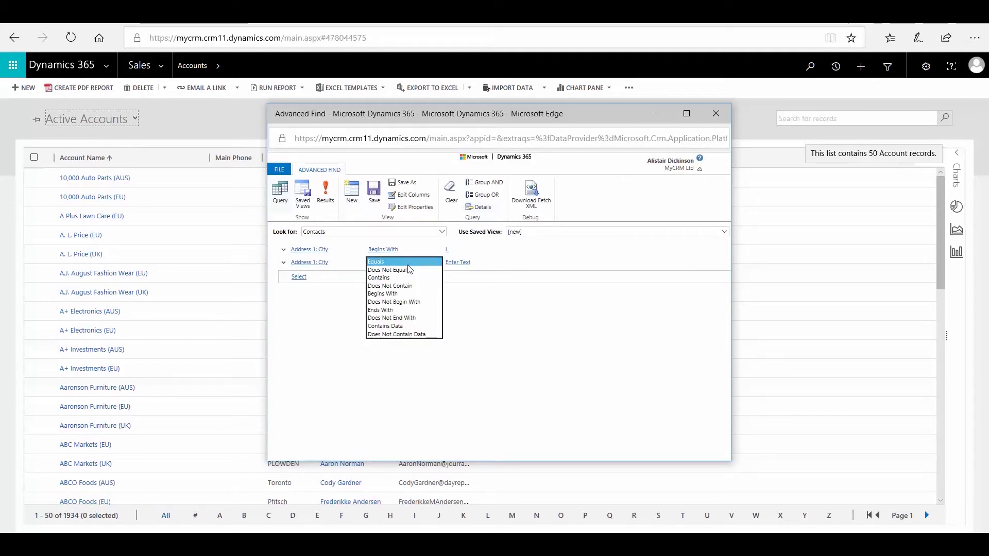
pyautogui.click(394, 294)
pyautogui.click(462, 263)
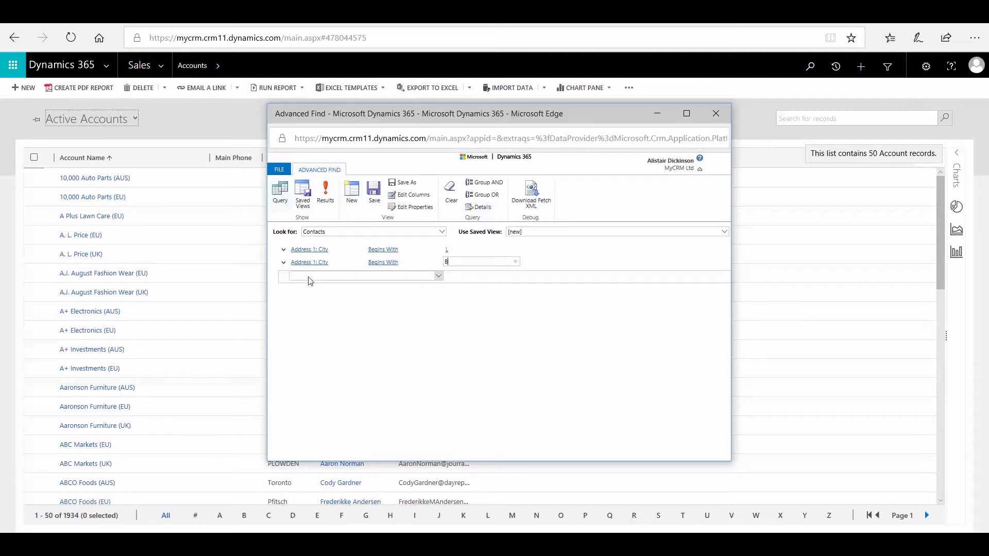
# Step: Group the L and B city conditions with OR and run the query for 336 contacts
pyautogui.click(283, 263)
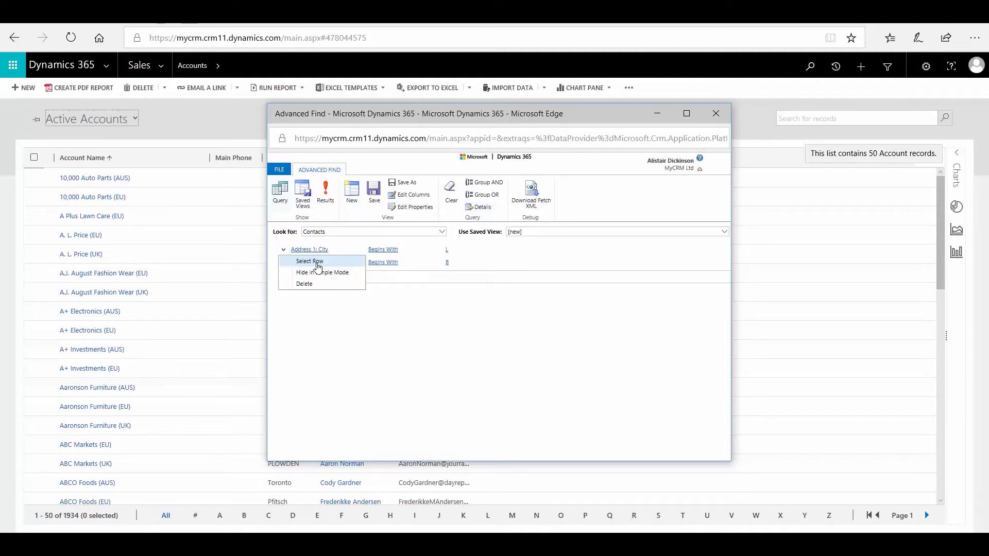
pyautogui.click(311, 261)
pyautogui.click(283, 263)
pyautogui.click(299, 279)
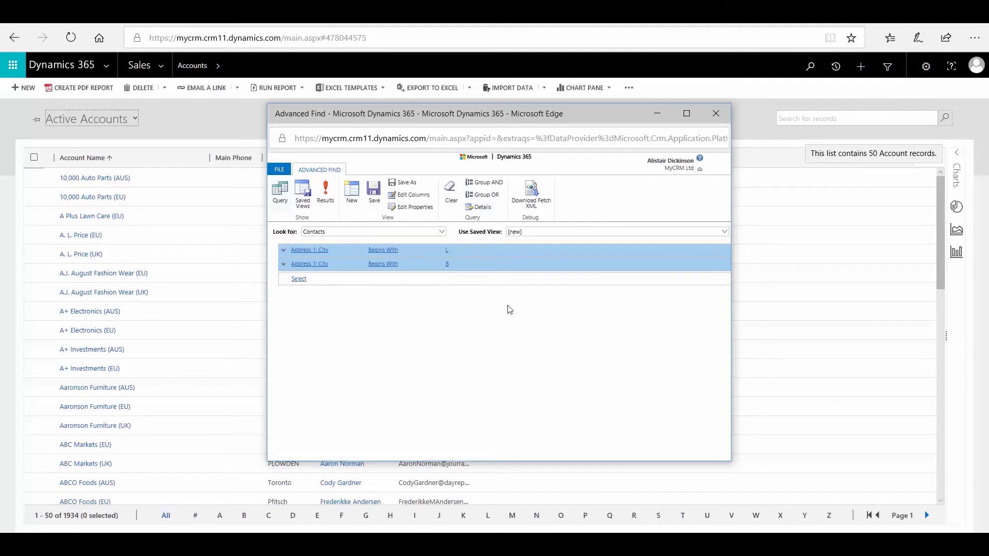
pyautogui.click(482, 194)
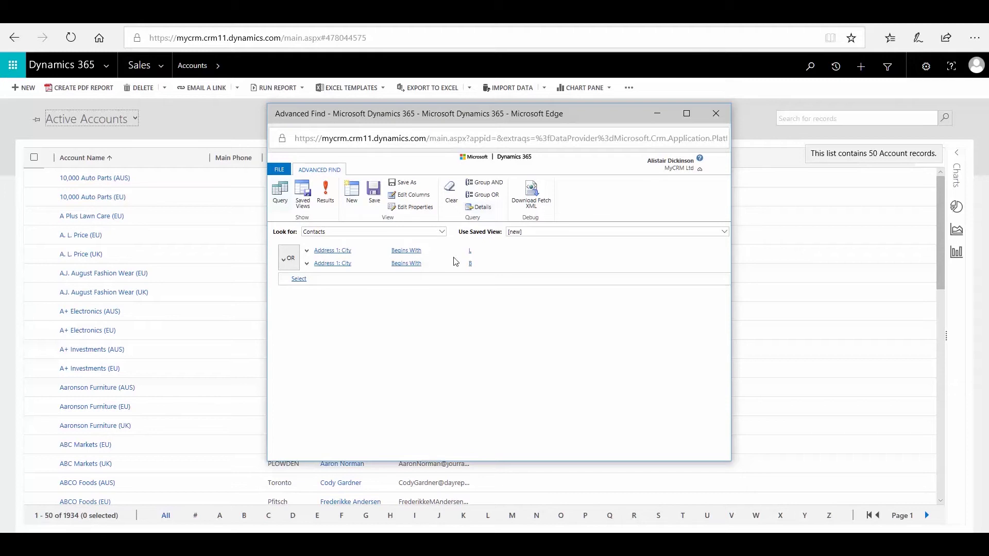
pyautogui.click(325, 194)
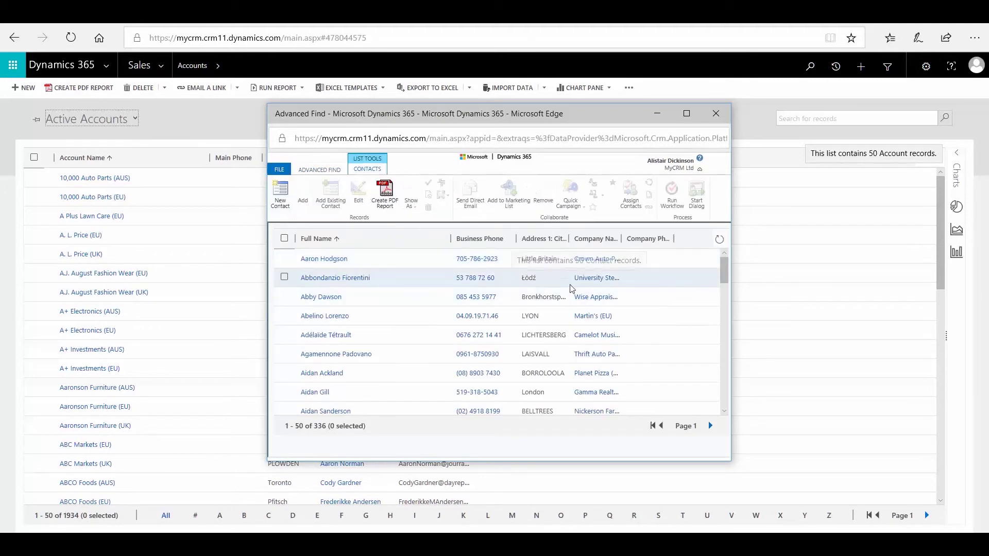
# Step: Back in the query builder, start a condition below the OR group and scroll to the Related entities
pyautogui.scroll(-1, 560, 284)
pyautogui.scroll(-5, 561, 286)
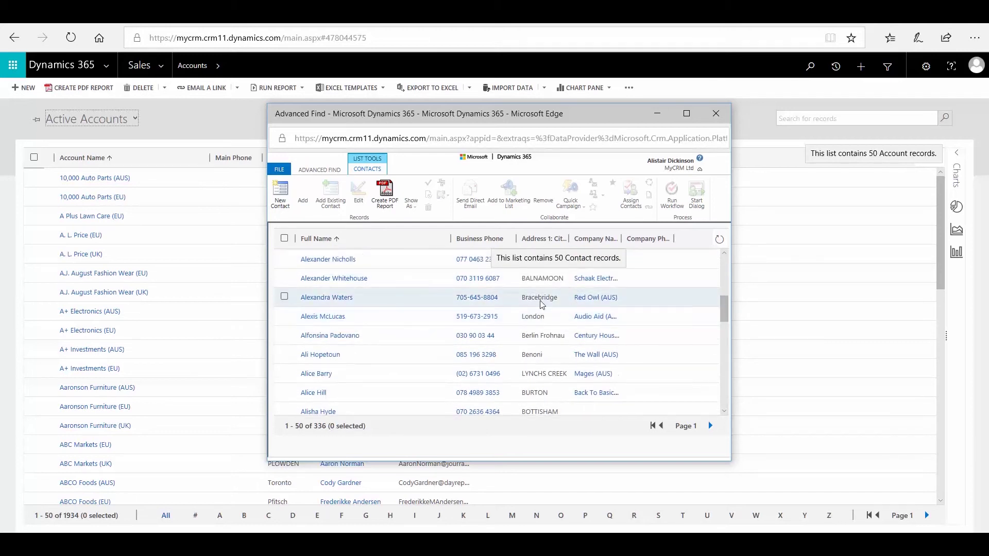
pyautogui.click(325, 170)
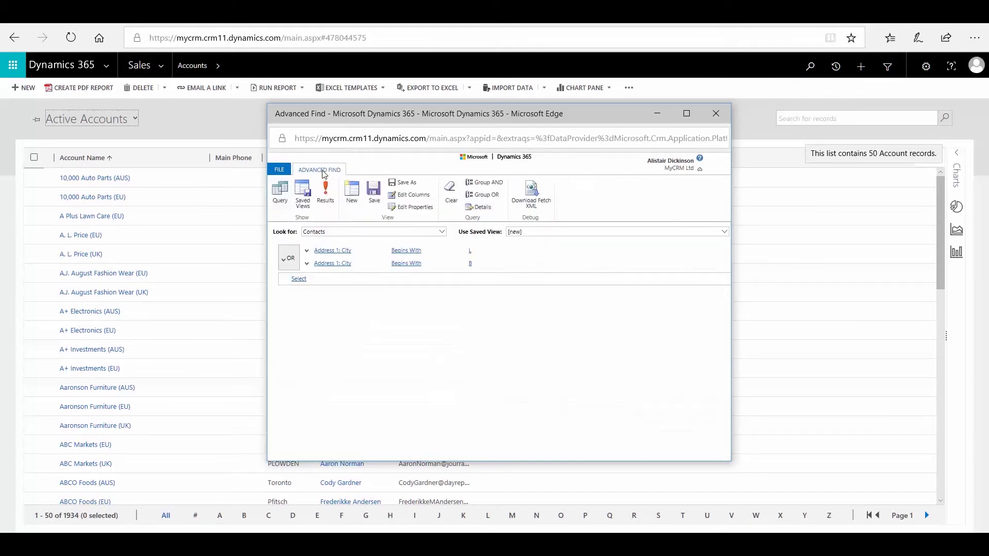
pyautogui.click(300, 278)
pyautogui.click(308, 280)
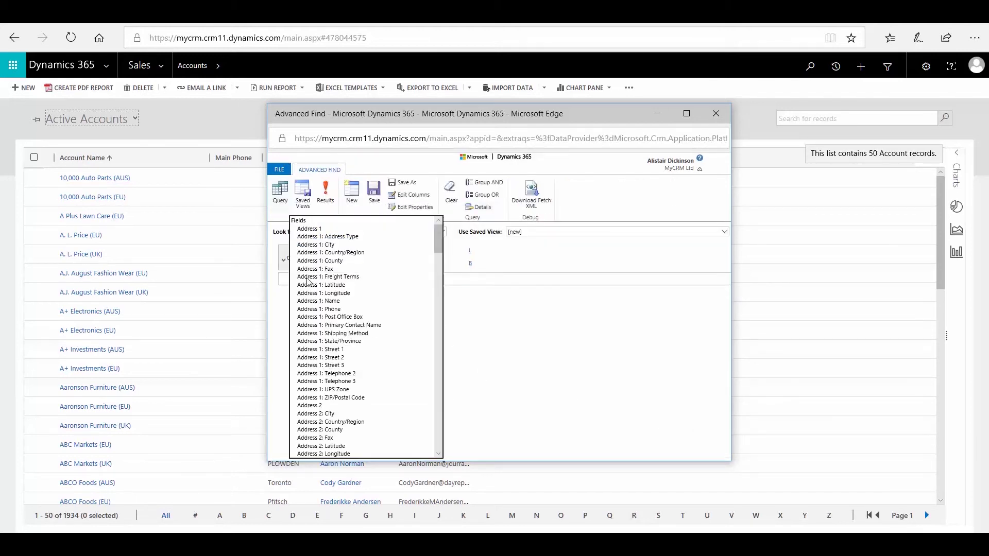
pyautogui.scroll(-15, 402, 293)
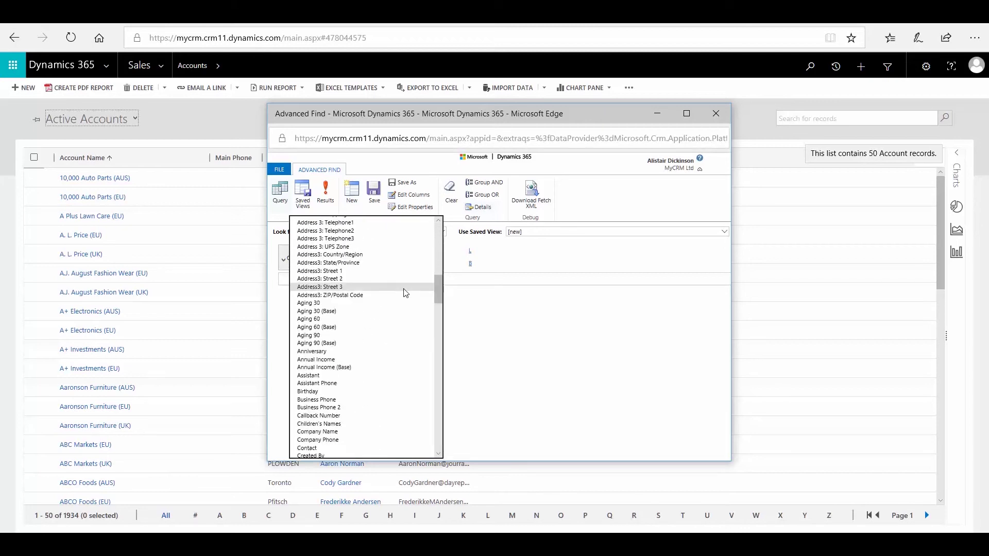
pyautogui.scroll(-20, 407, 293)
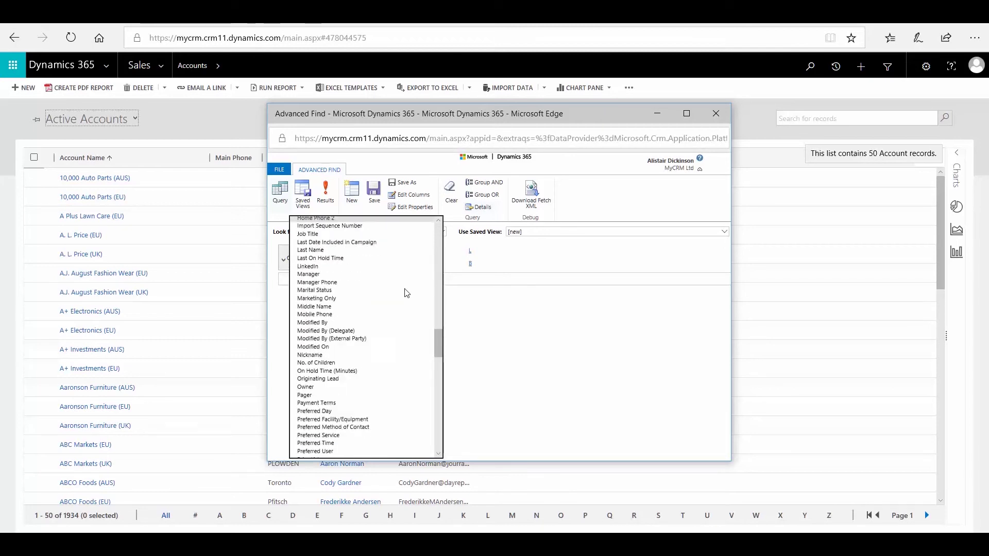
pyautogui.scroll(-6, 406, 293)
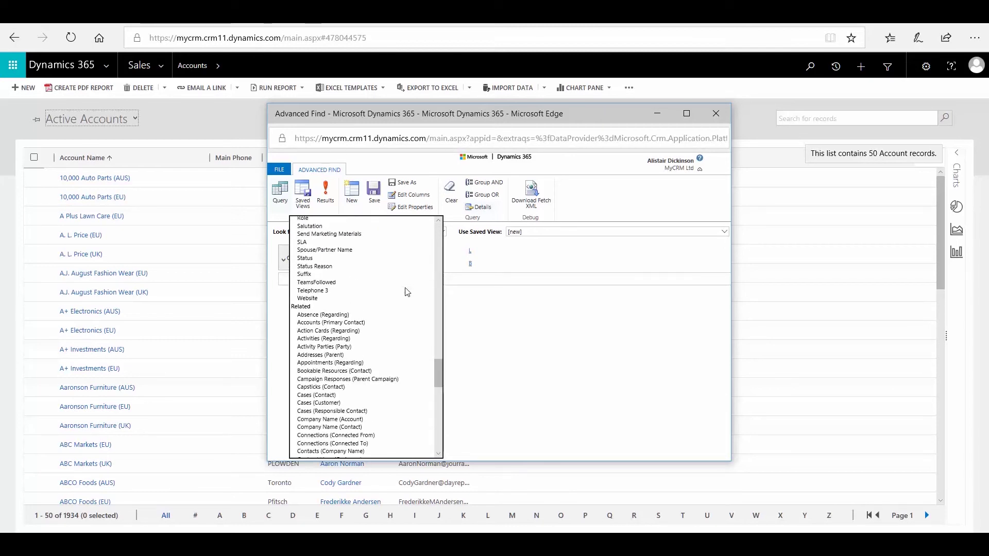
pyautogui.scroll(-2, 407, 290)
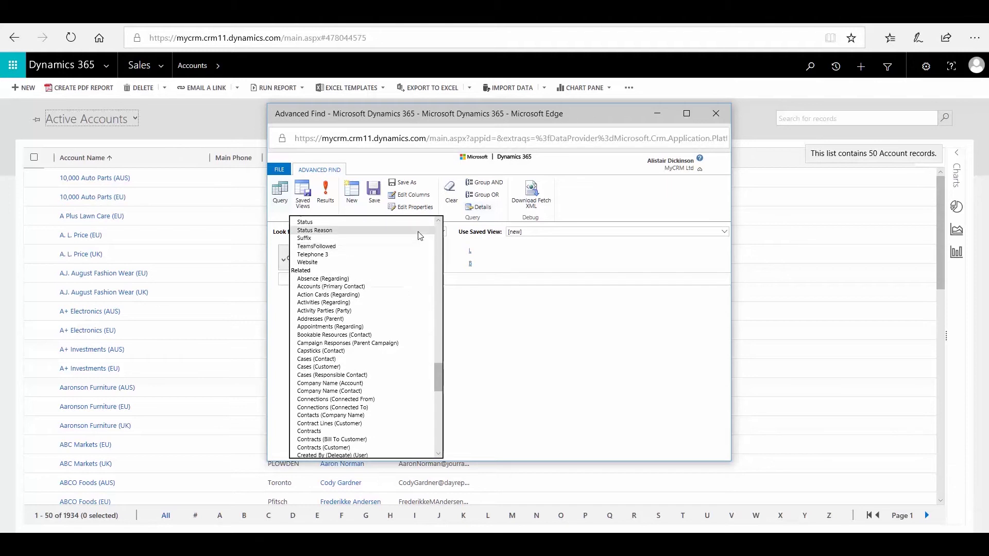
pyautogui.scroll(-2, 423, 290)
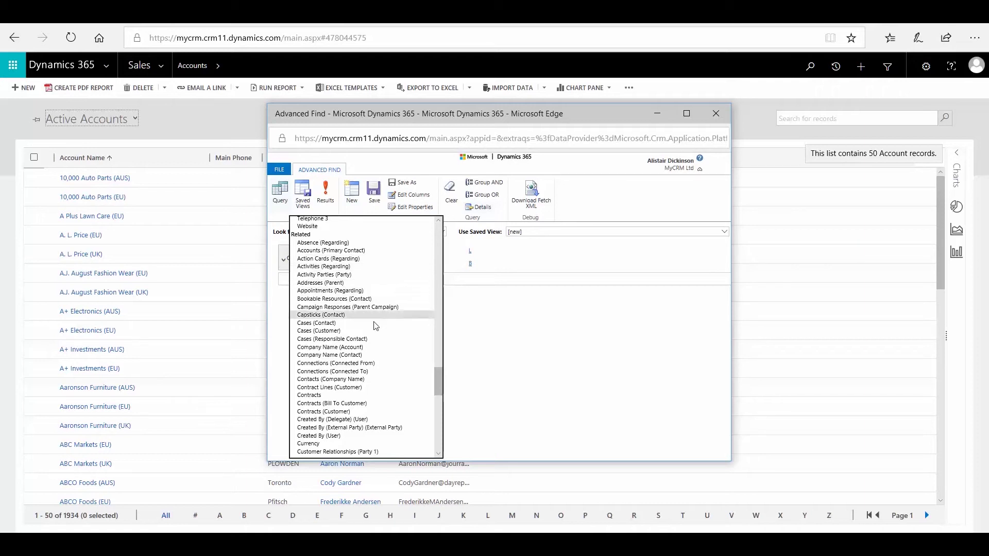
# Step: Add related Cases (Contact) filtered to Status equals Active
pyautogui.click(334, 324)
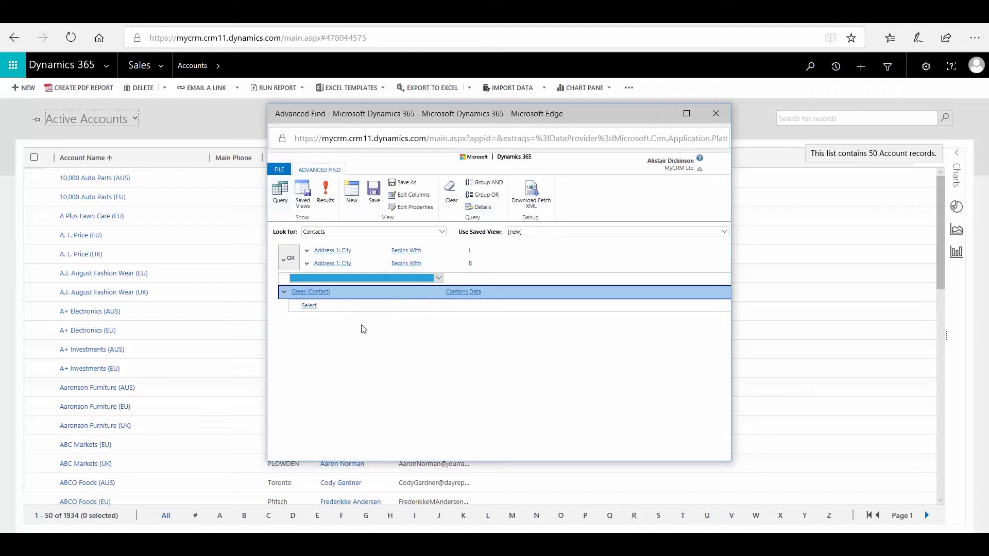
pyautogui.click(355, 310)
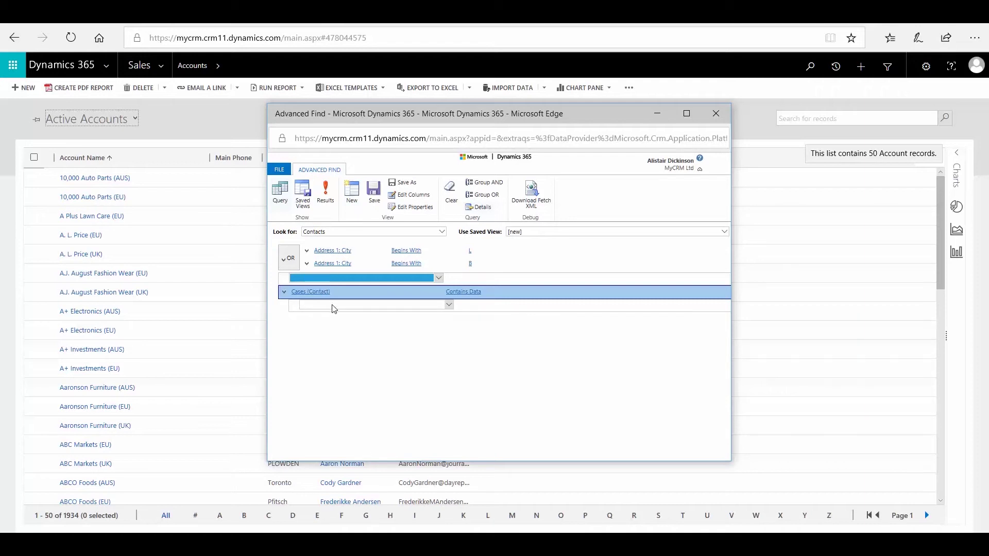
pyautogui.click(336, 306)
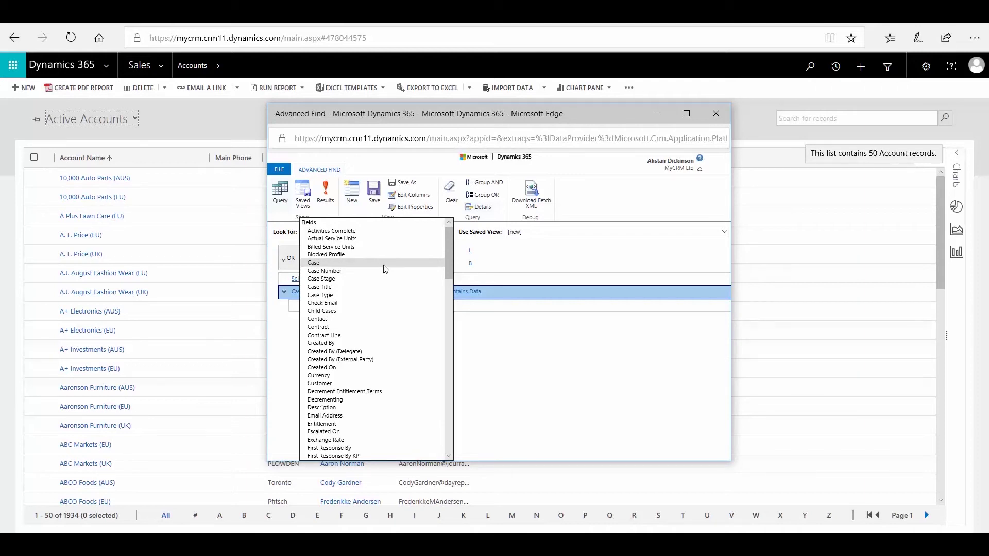
pyautogui.scroll(-10, 385, 269)
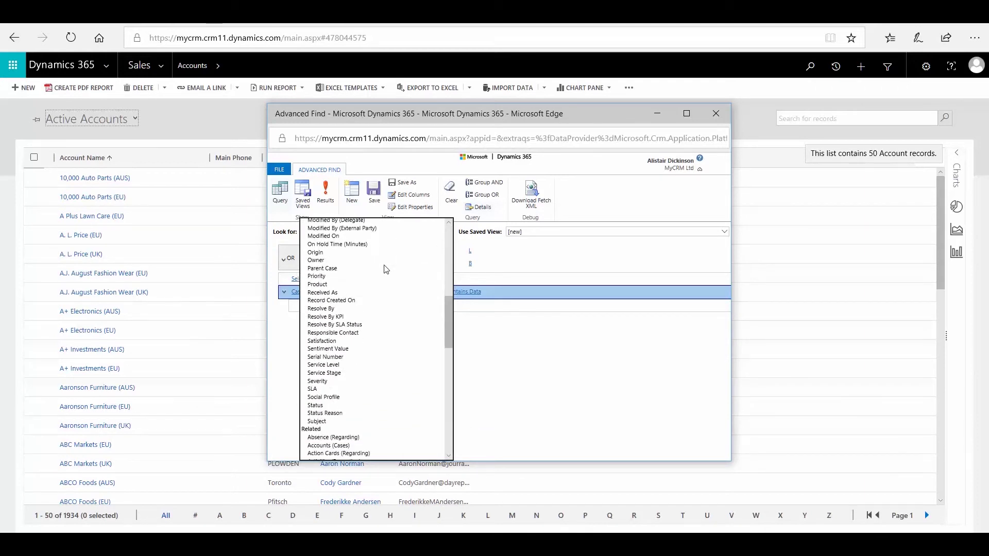
pyautogui.click(316, 405)
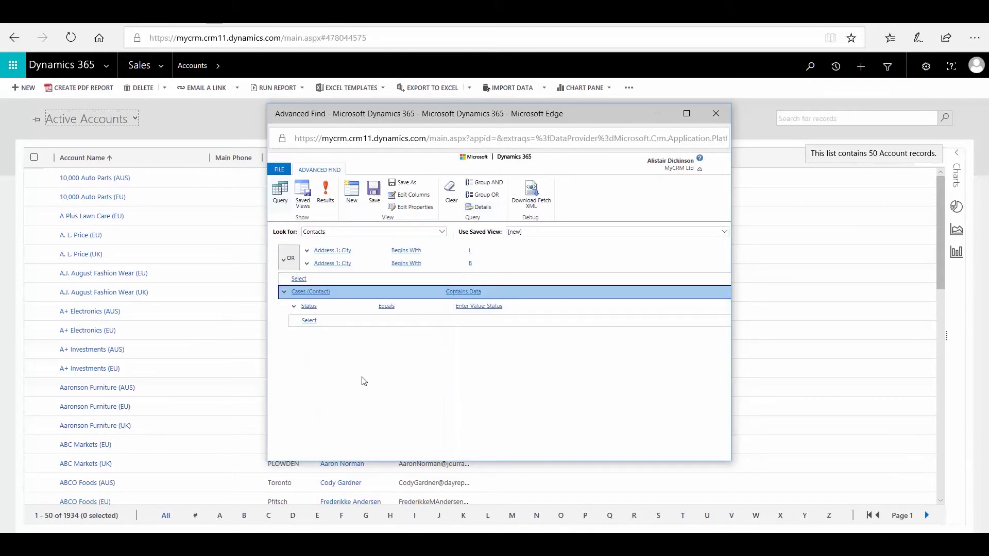
pyautogui.click(479, 306)
pyautogui.click(528, 311)
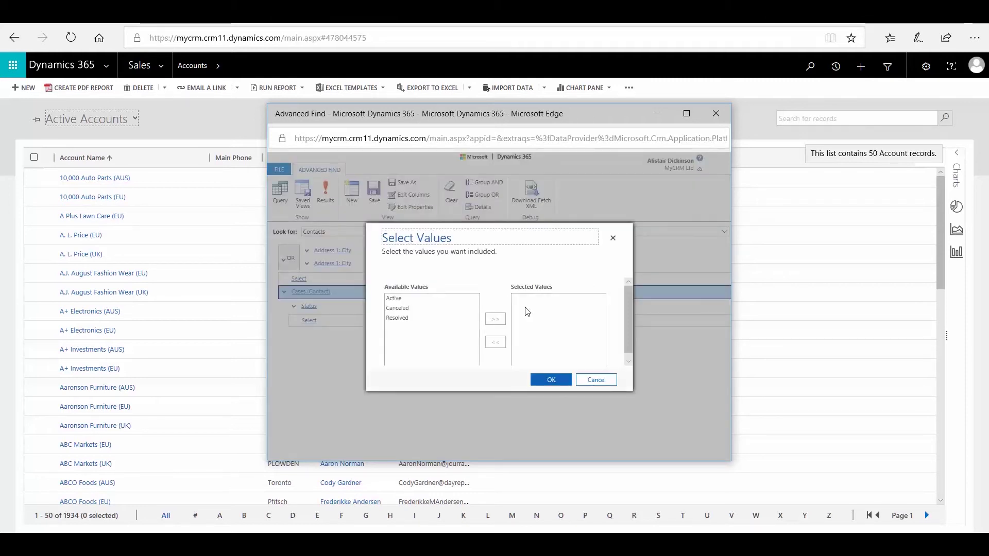
pyautogui.click(399, 299)
pyautogui.click(495, 319)
pyautogui.click(539, 381)
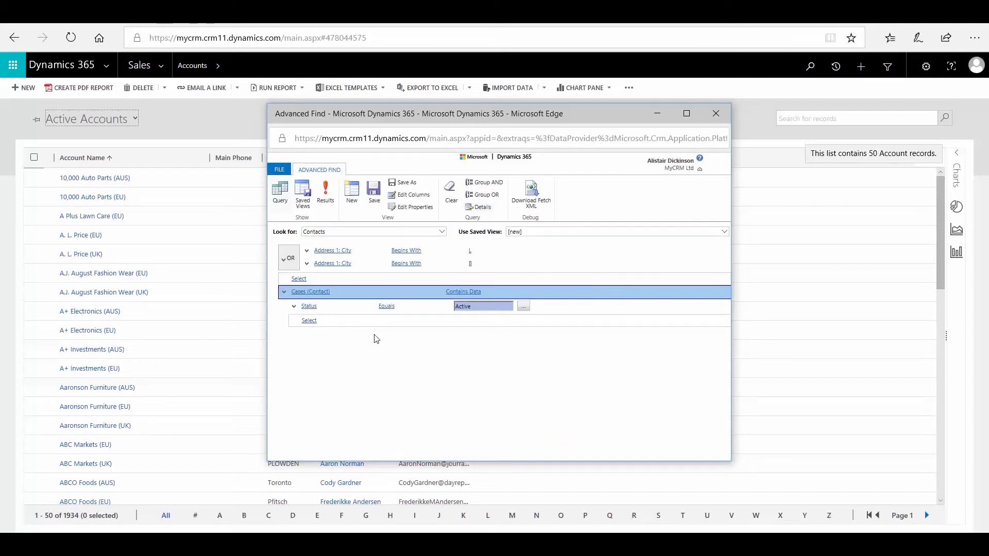
pyautogui.click(324, 197)
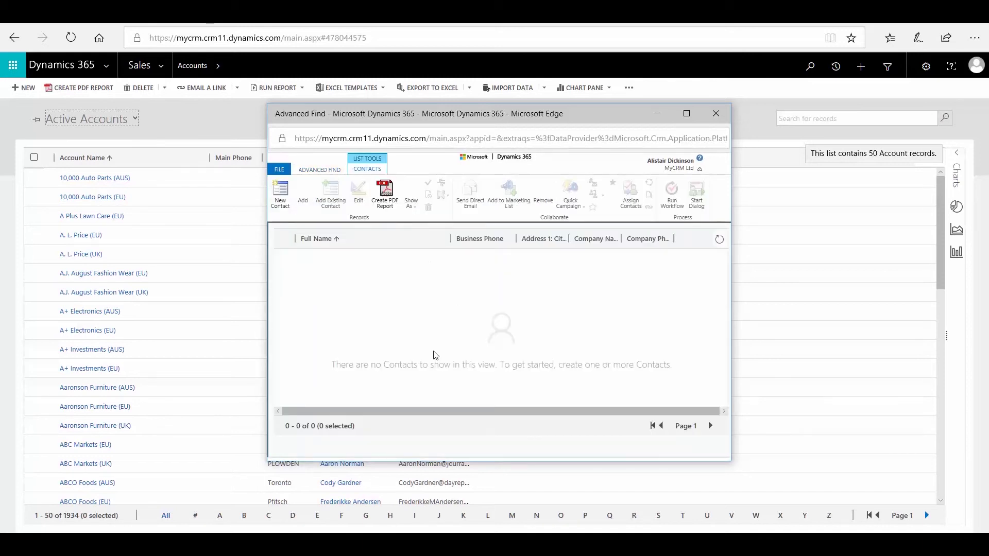
pyautogui.click(315, 172)
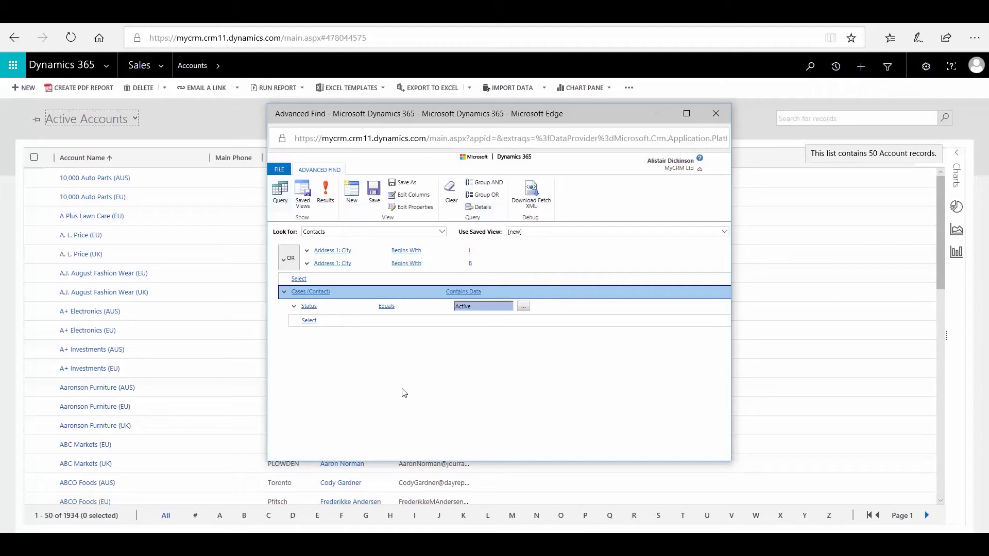
# Step: Under the Cases (Contact) criteria, add the related Contract entity from the Related field list
pyautogui.click(309, 320)
pyautogui.click(319, 321)
pyautogui.scroll(-10, 412, 344)
pyautogui.scroll(-10, 412, 344)
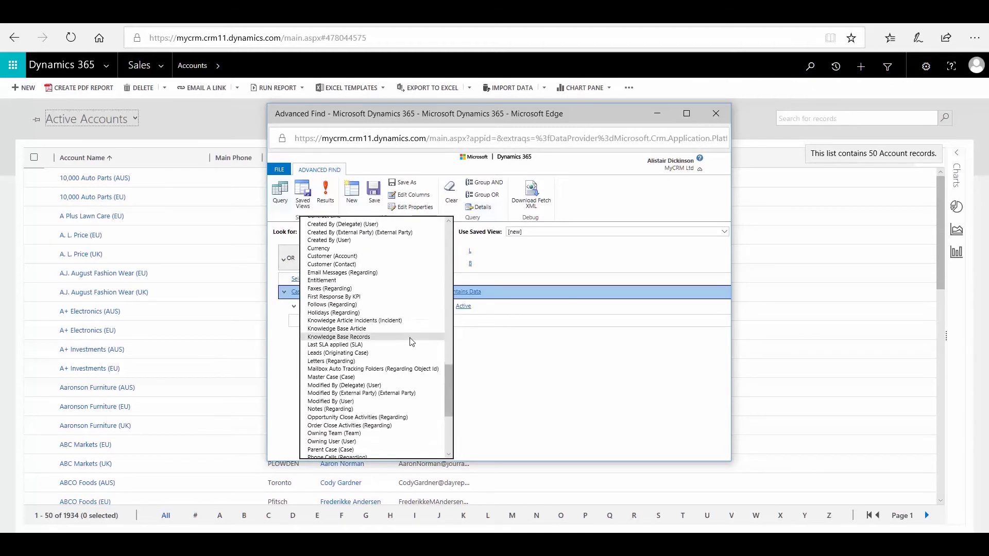
pyautogui.scroll(10, 412, 344)
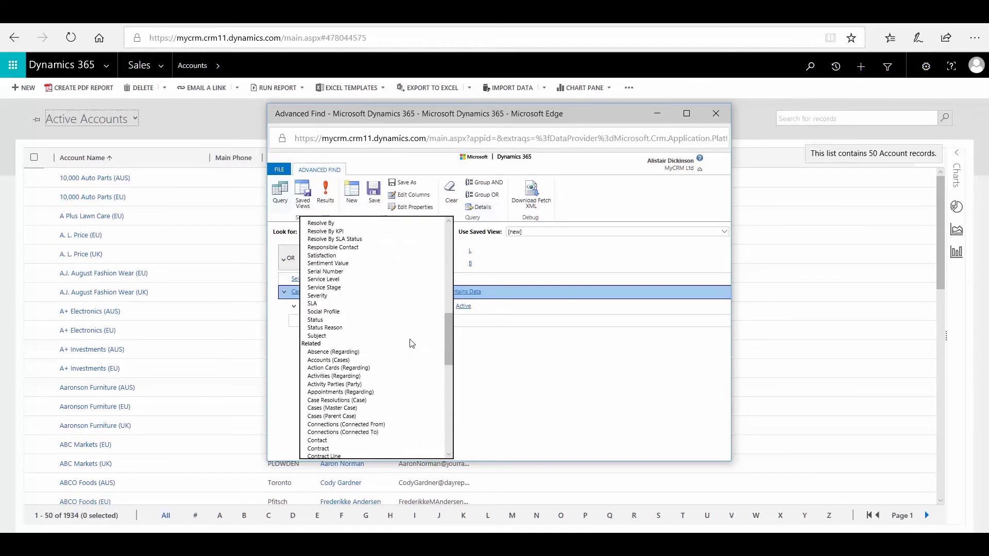
pyautogui.scroll(-3, 412, 343)
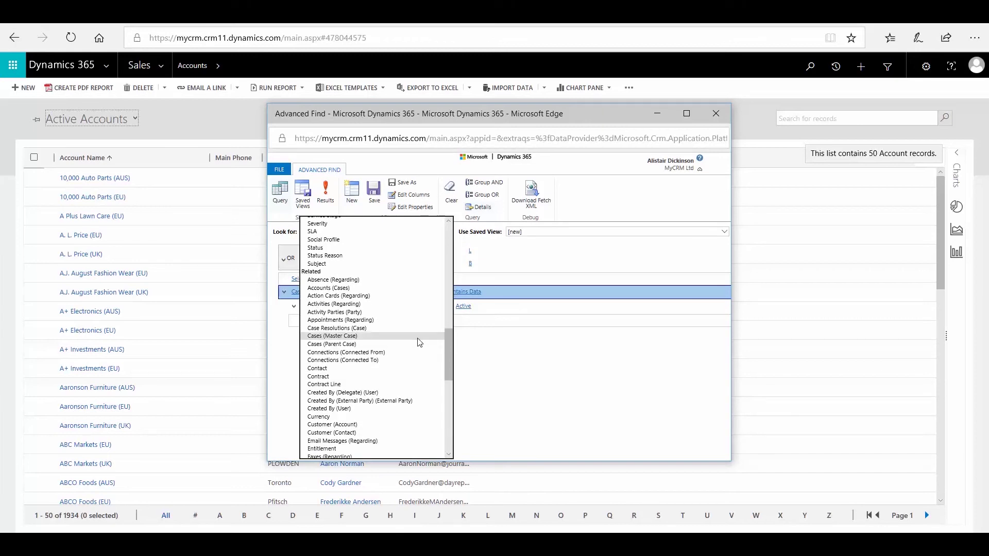
pyautogui.click(391, 377)
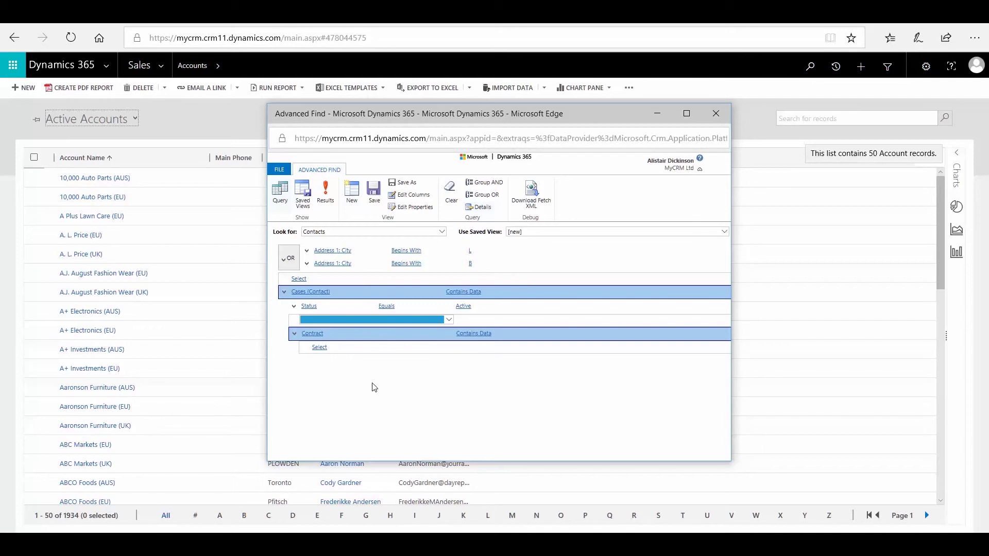
pyautogui.click(422, 198)
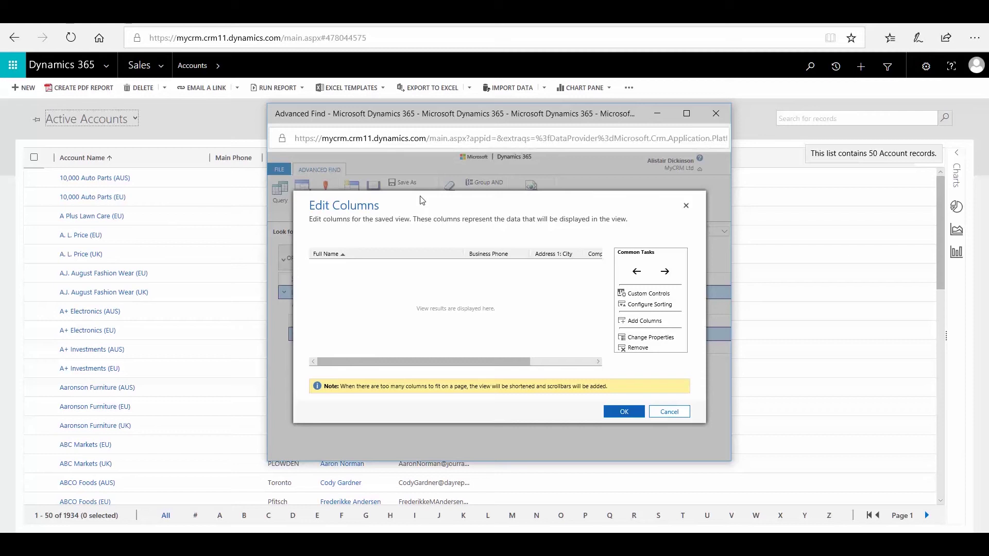
pyautogui.click(644, 321)
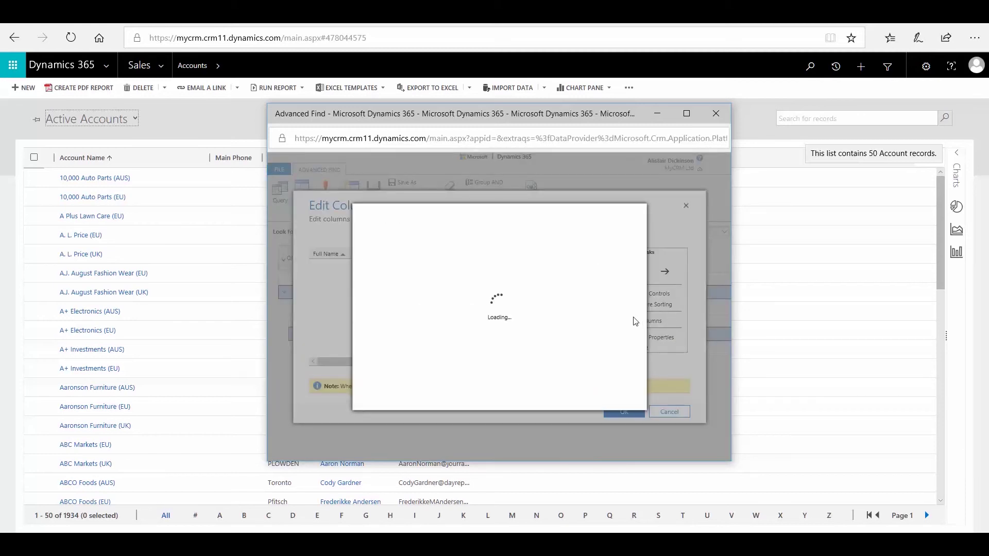
pyautogui.click(545, 266)
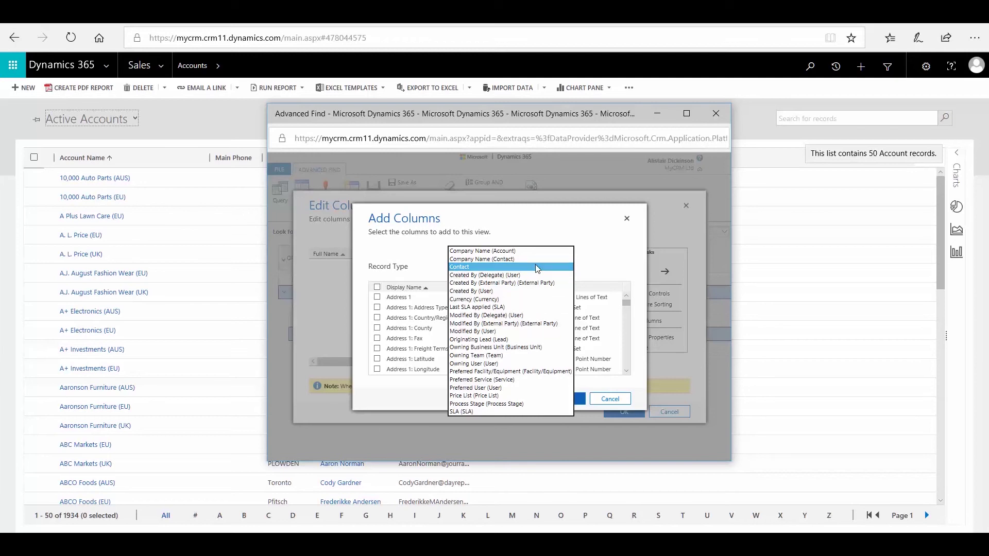
pyautogui.click(508, 253)
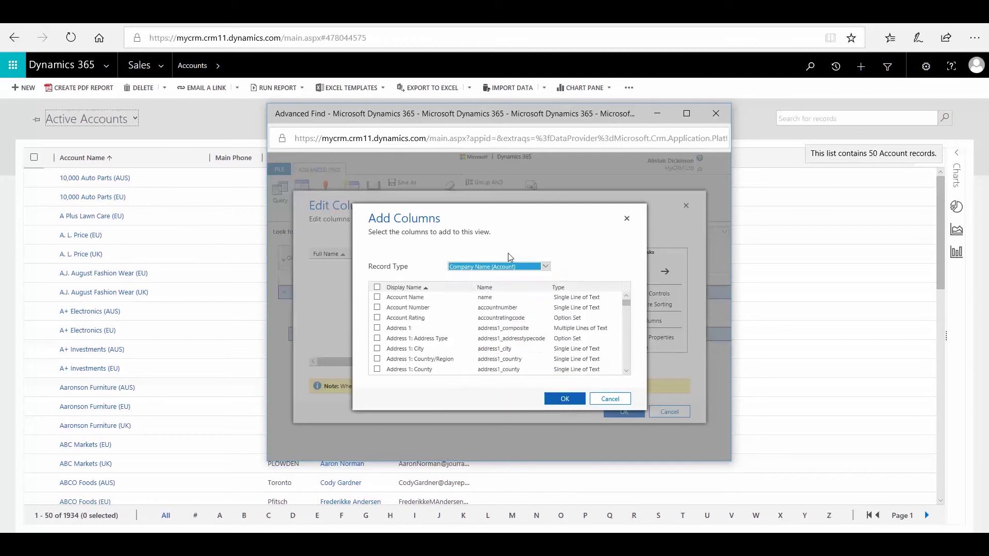
pyautogui.click(546, 268)
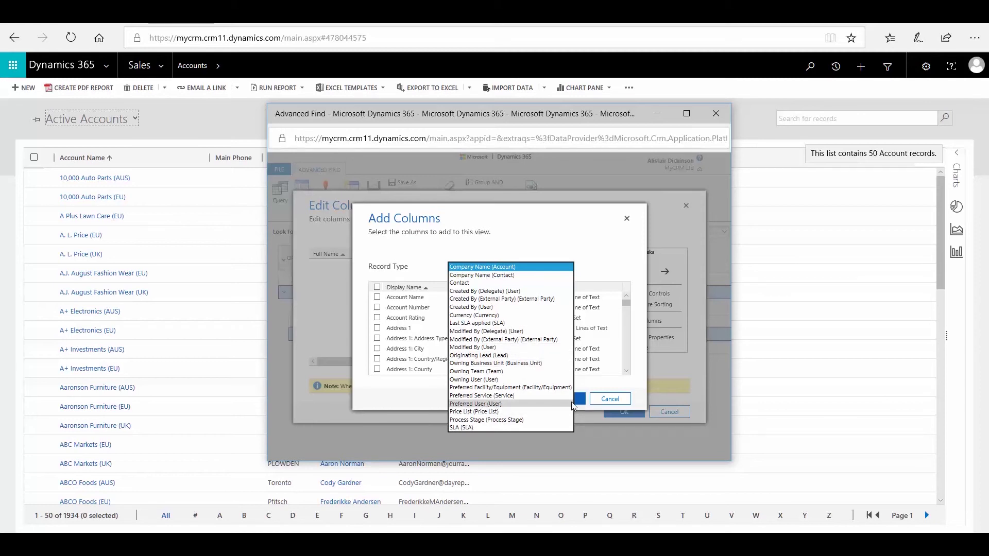
pyautogui.click(502, 404)
pyautogui.click(504, 266)
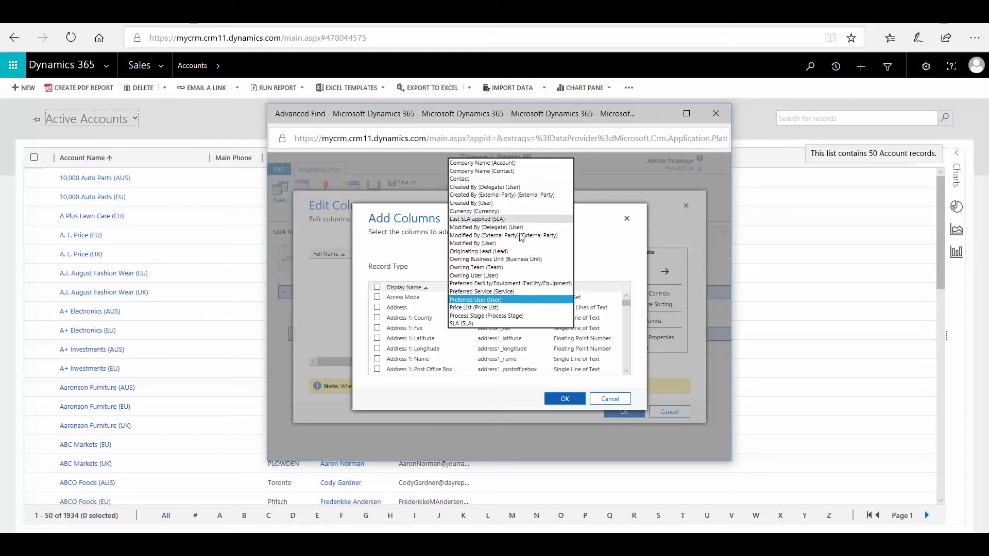
pyautogui.click(621, 404)
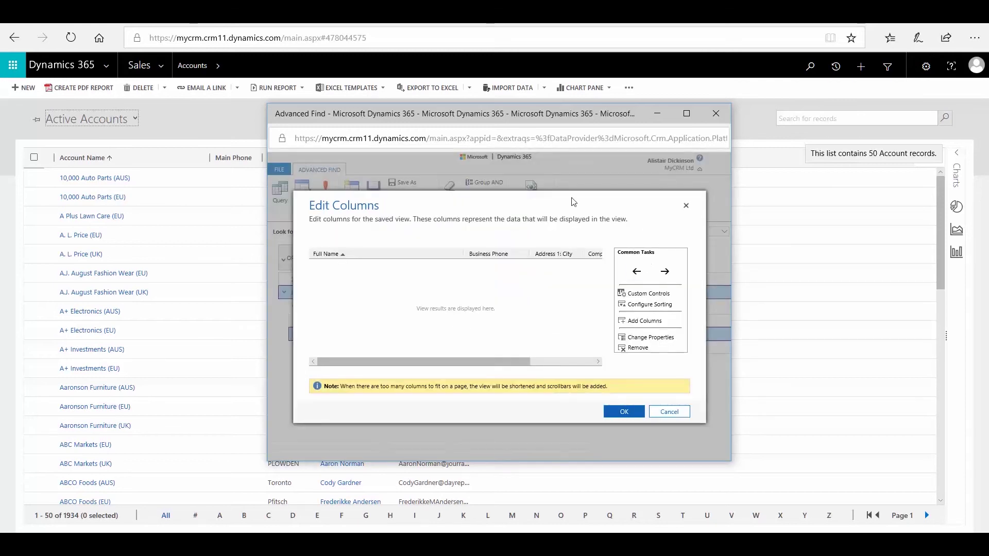
pyautogui.click(666, 412)
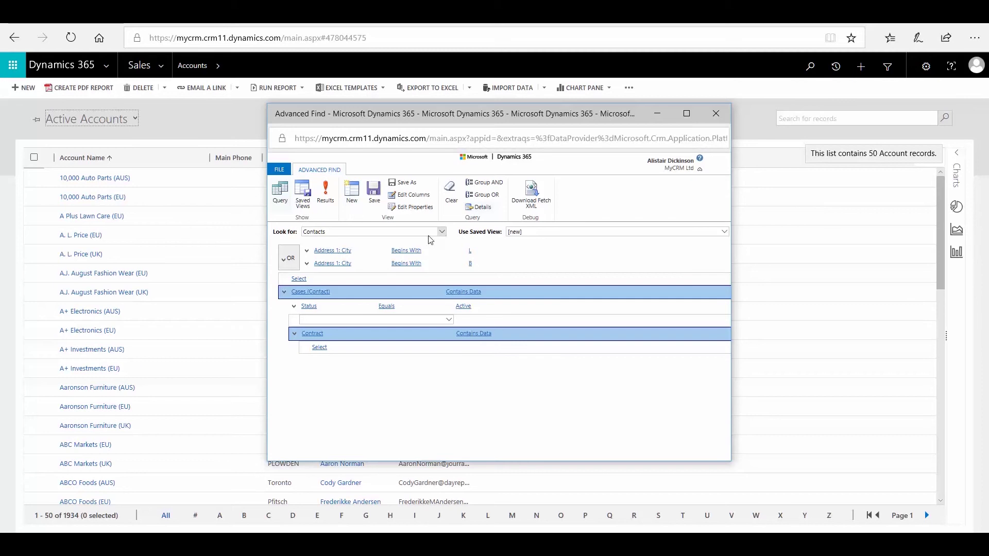
# Step: Save the query with Save As as a new view named 'My Special Contact Case View'
pyautogui.click(407, 184)
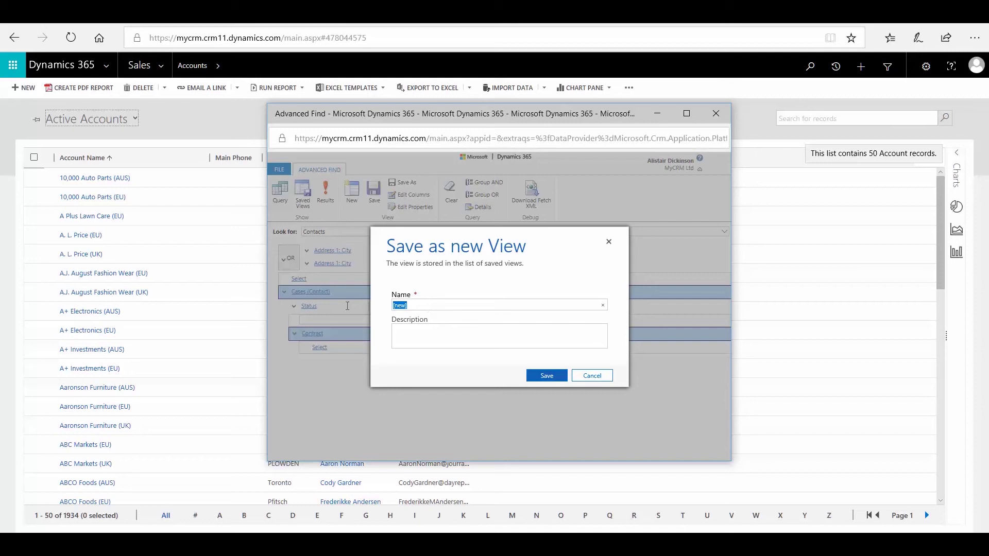
pyautogui.write('My')
pyautogui.press('BackSpace')
pyautogui.write('ontact Case Vi')
pyautogui.click(545, 378)
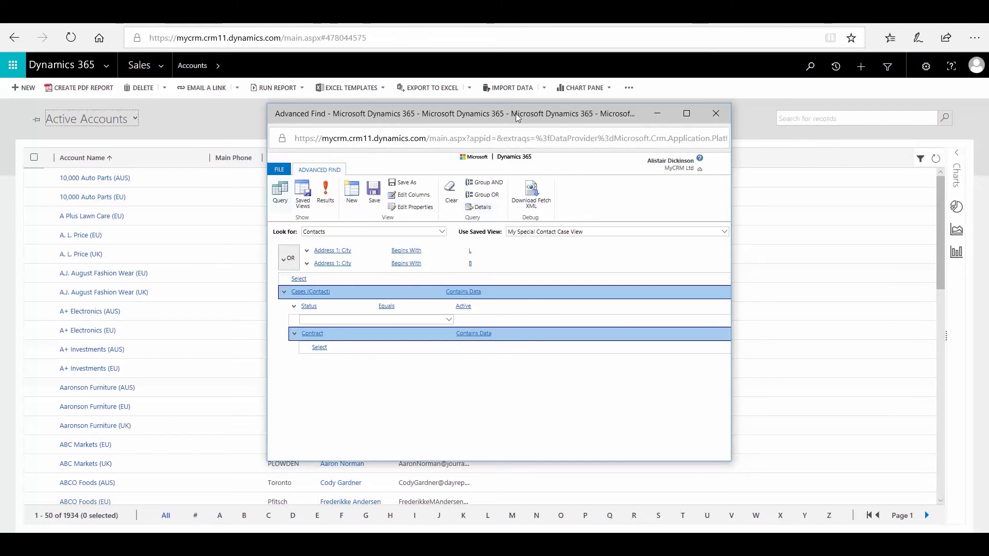
# Step: Move Advanced Find aside and check the Contacts view list for the new personal view
pyautogui.moveTo(515, 118); pyautogui.dragTo(645, 123)
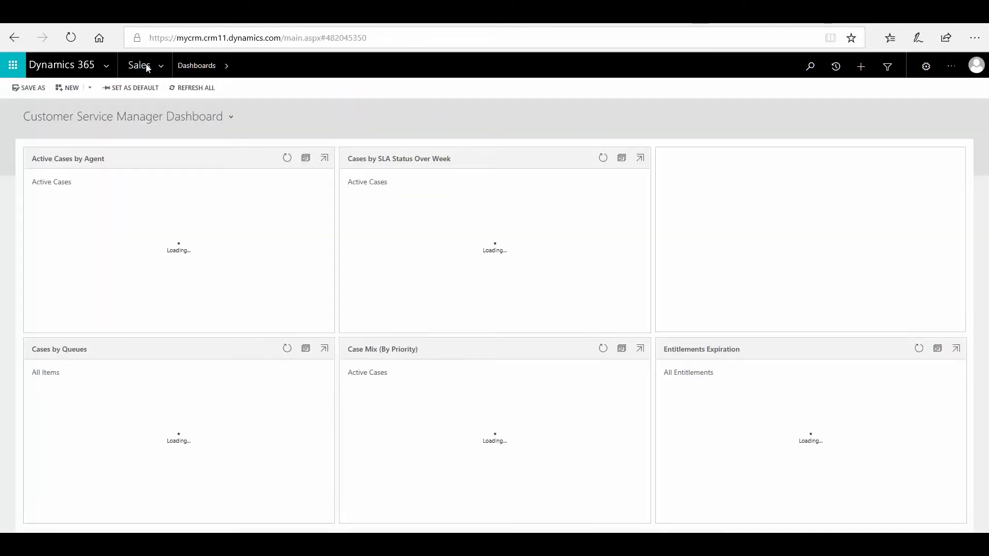
pyautogui.click(148, 67)
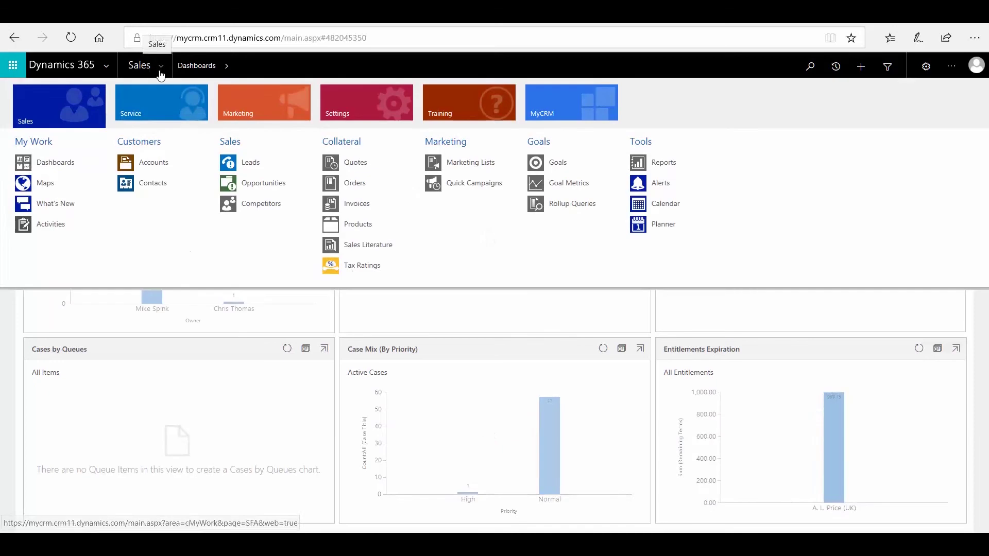
pyautogui.click(157, 181)
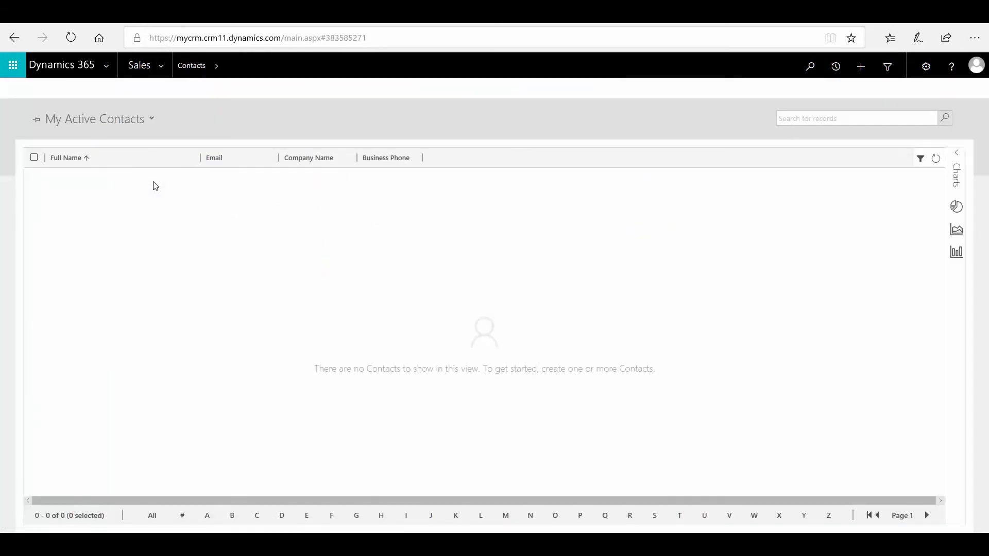
pyautogui.click(153, 119)
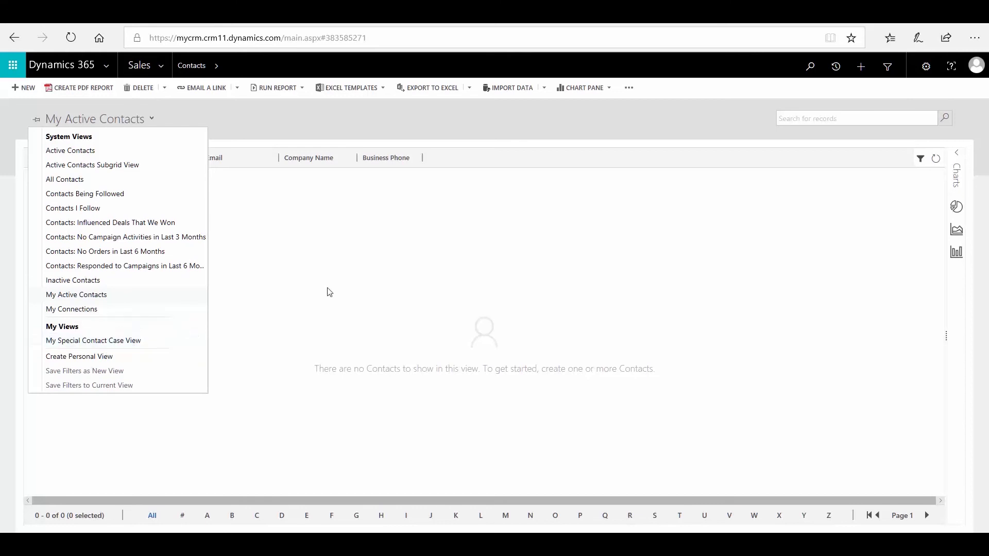
# Step: Return to the Sales Accounts list and bring Advanced Find back to the centre
pyautogui.click(162, 66)
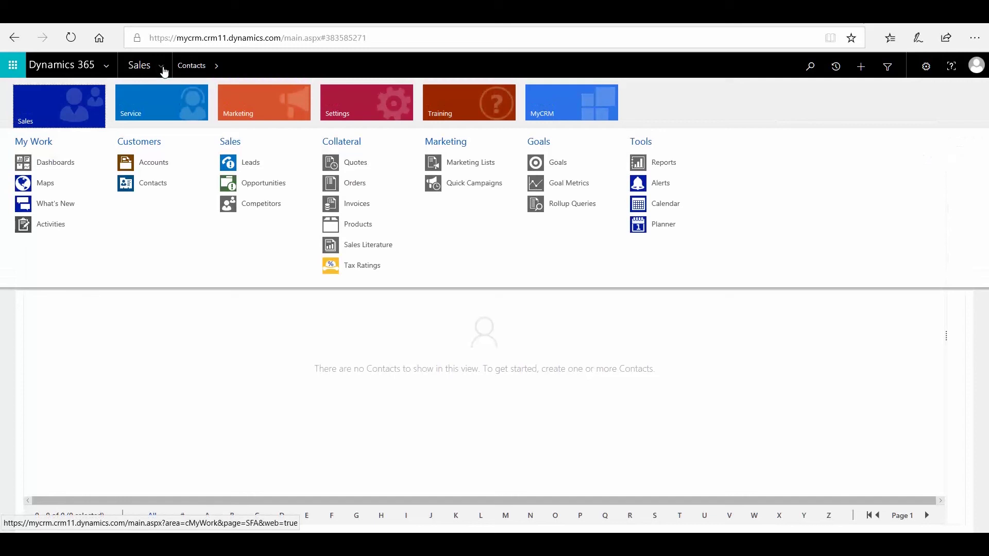
pyautogui.click(159, 170)
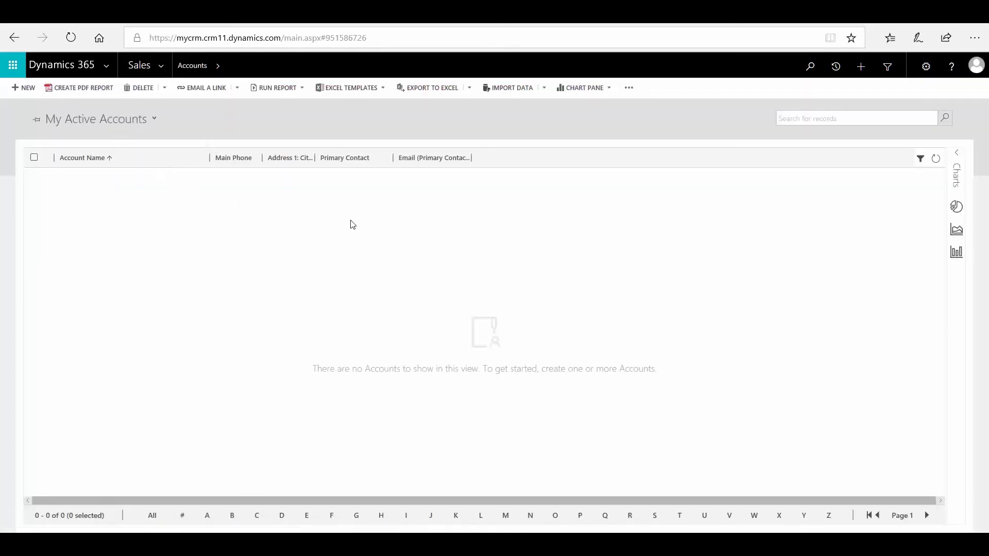
pyautogui.moveTo(988, 169); pyautogui.dragTo(483, 117)
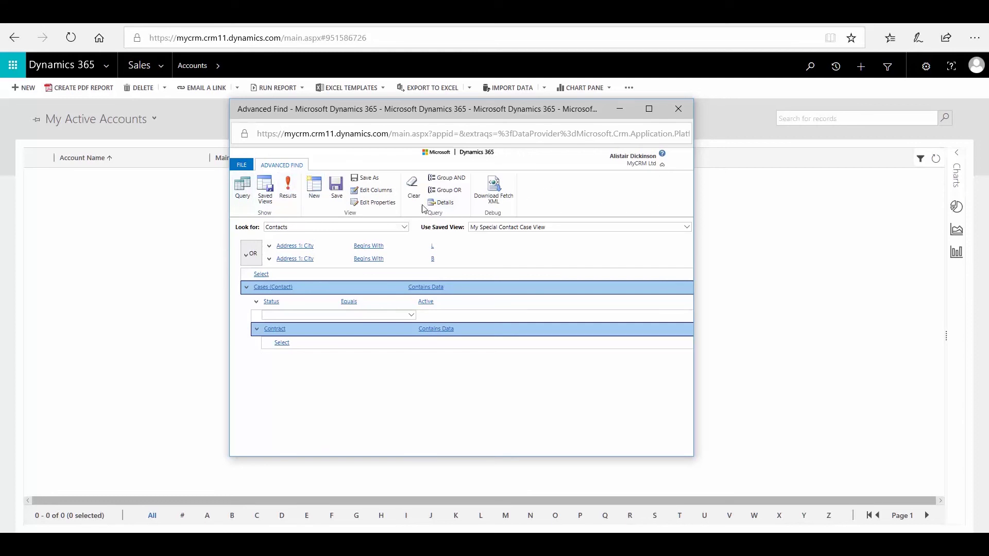
# Step: Review the saved view's properties without changes and toggle the query between summary and detailed display
pyautogui.click(382, 200)
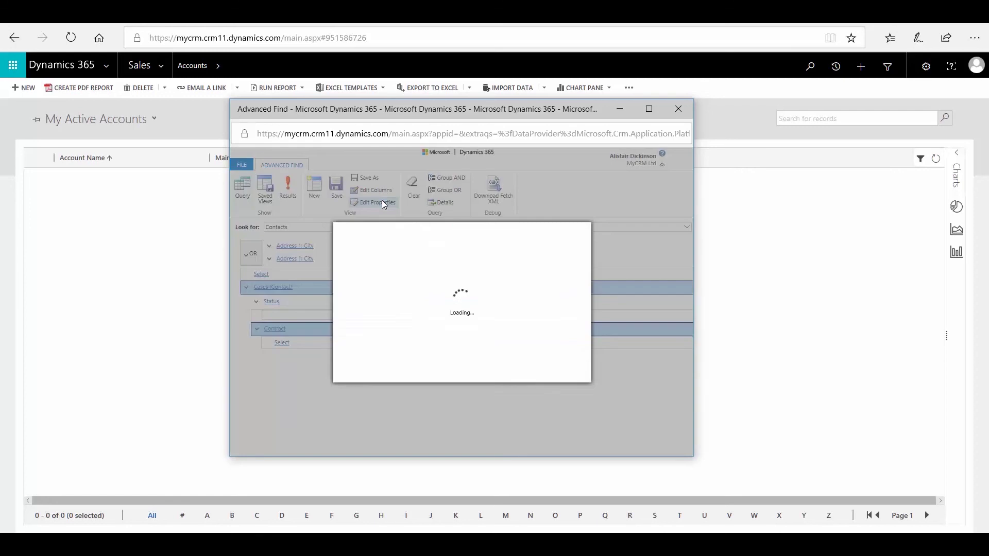
pyautogui.click(556, 372)
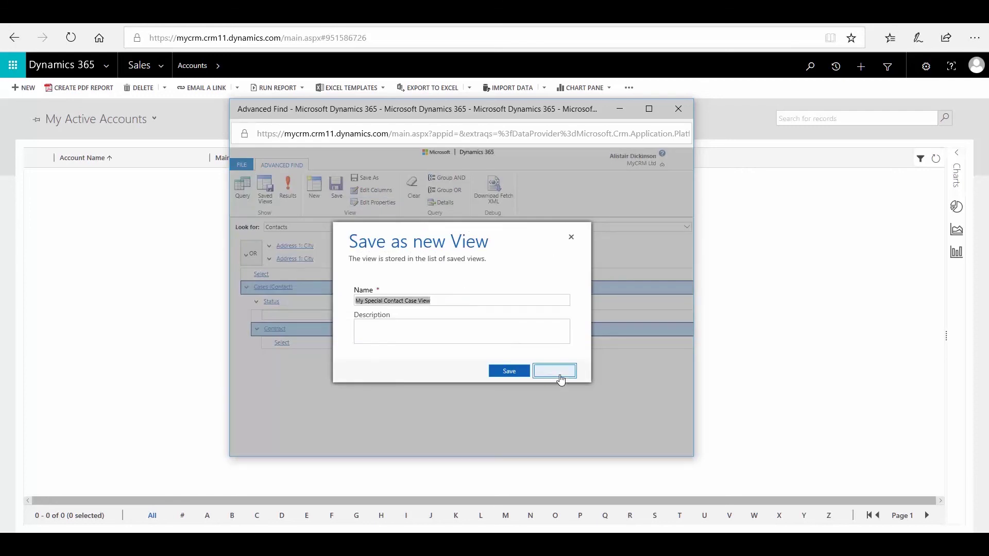
pyautogui.click(446, 203)
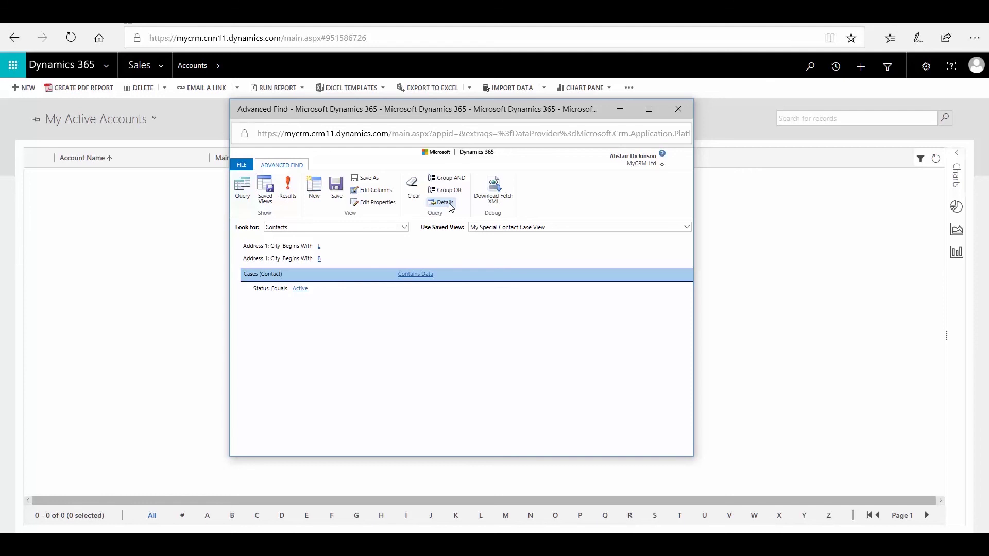
pyautogui.click(445, 202)
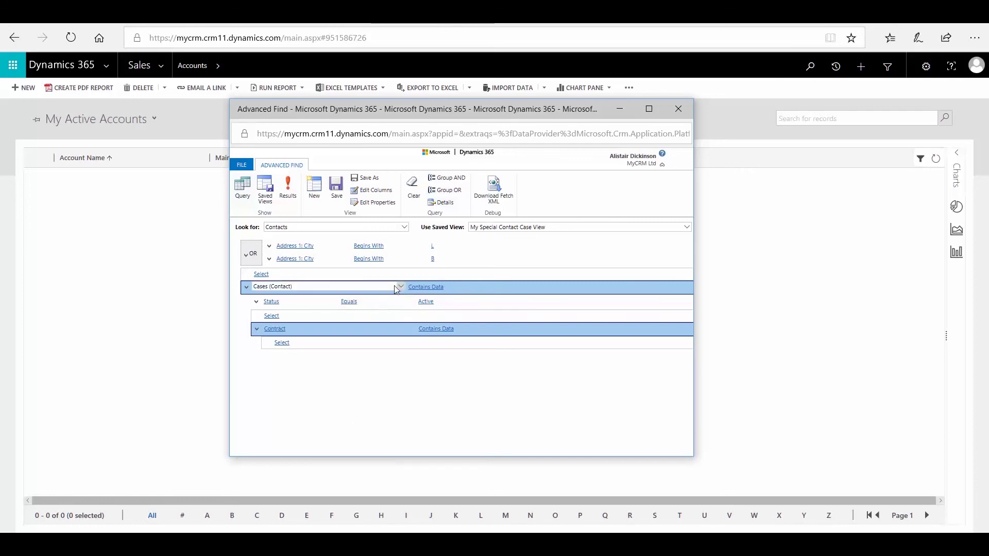
# Step: Inspect the Active status value, leave it unchanged, and close Advanced Find
pyautogui.click(428, 303)
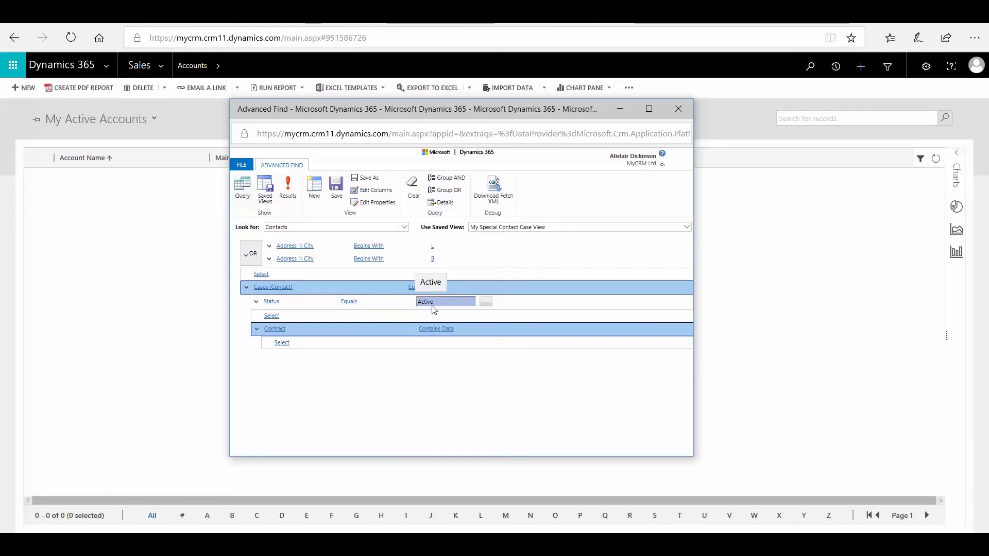
pyautogui.click(434, 309)
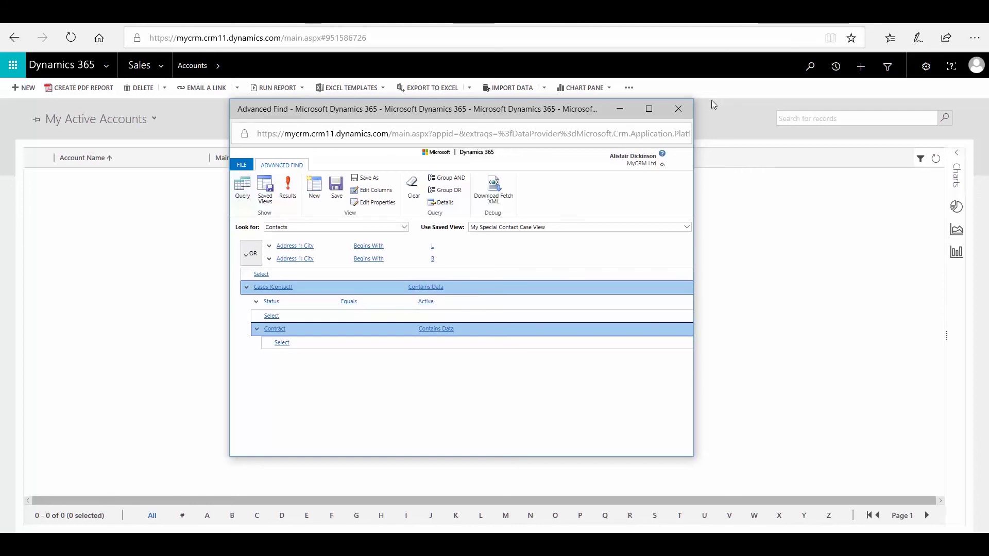
pyautogui.click(678, 109)
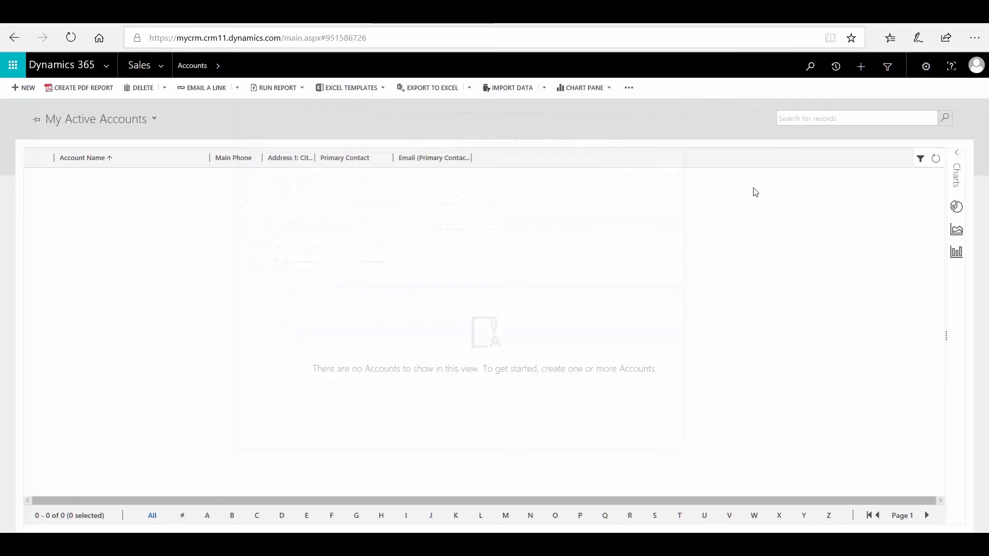